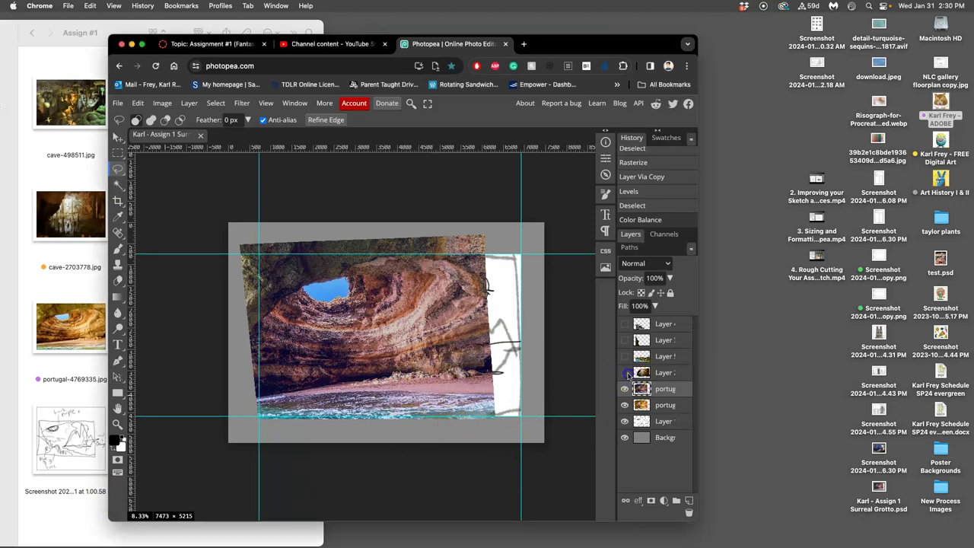
Toggle the stalactite, water and rock layers on and off to isolate the sea cave
click(625, 372)
click(624, 356)
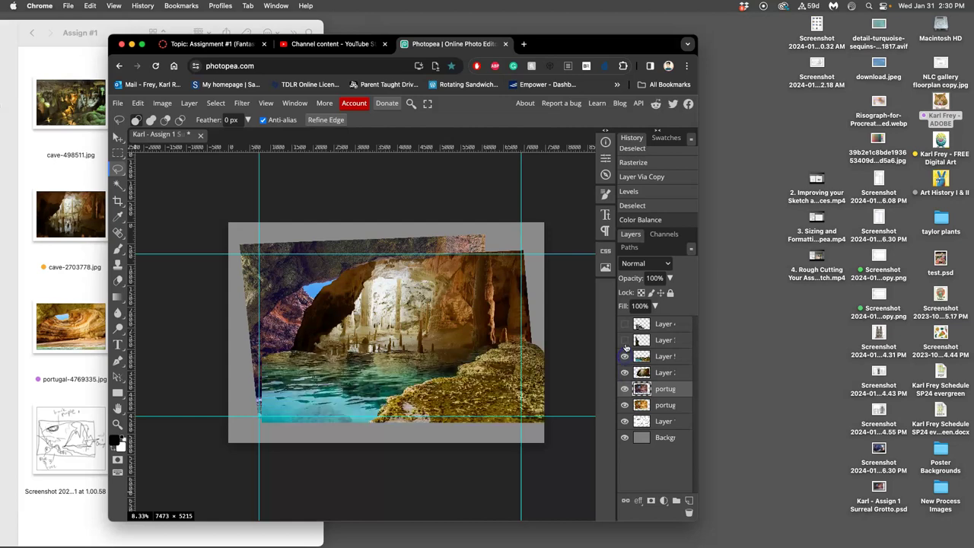
click(624, 325)
click(625, 324)
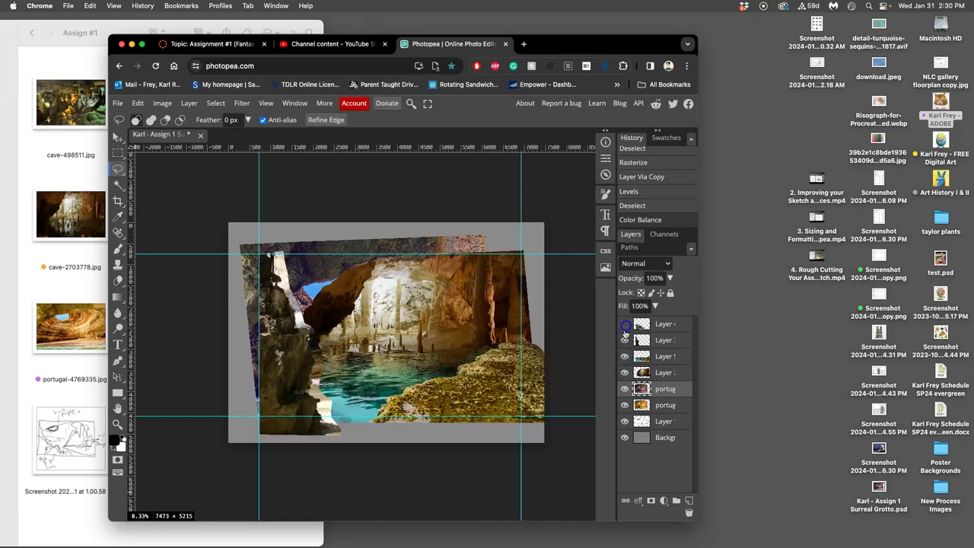
click(624, 356)
click(625, 373)
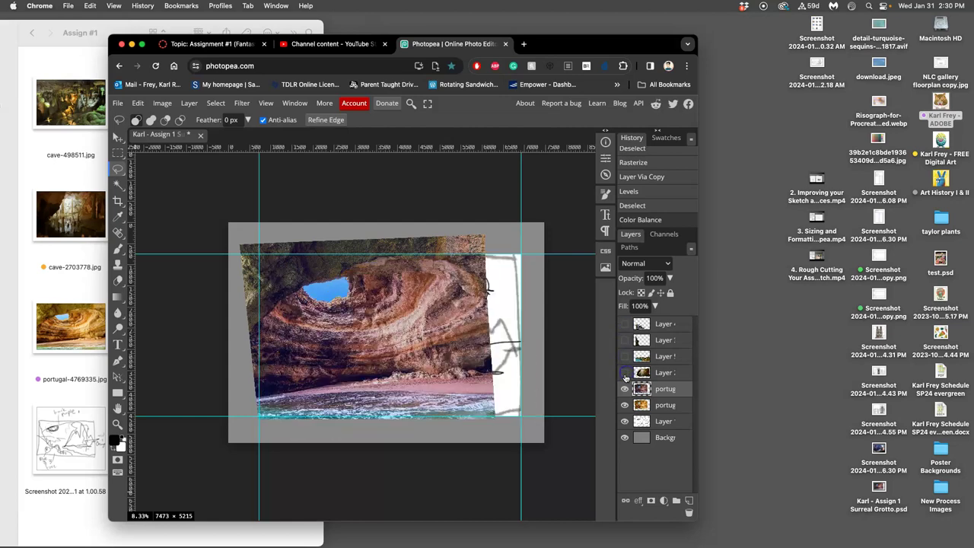
Compare the pinkish and golden Portugal cave versions, leaving the pinkish layer hidden
click(625, 373)
click(625, 373)
click(625, 389)
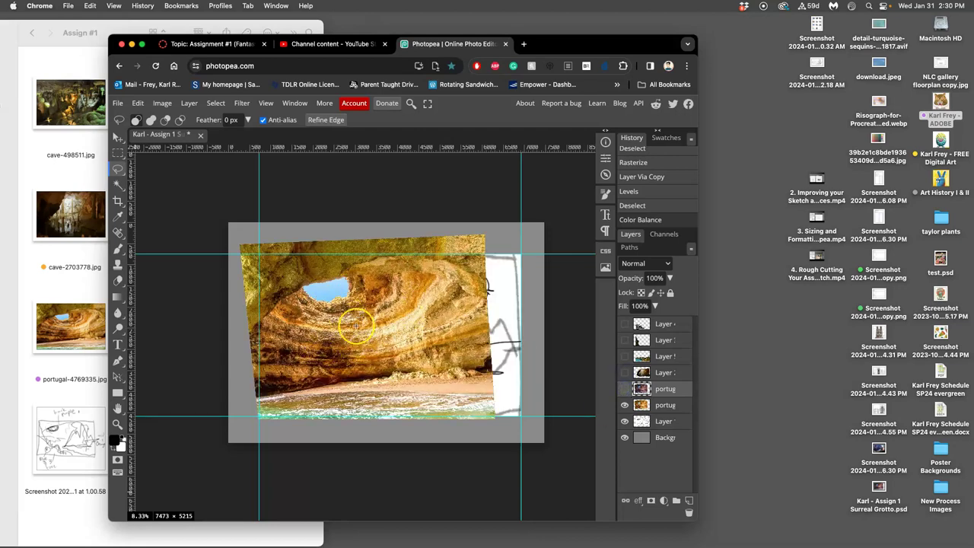
click(624, 389)
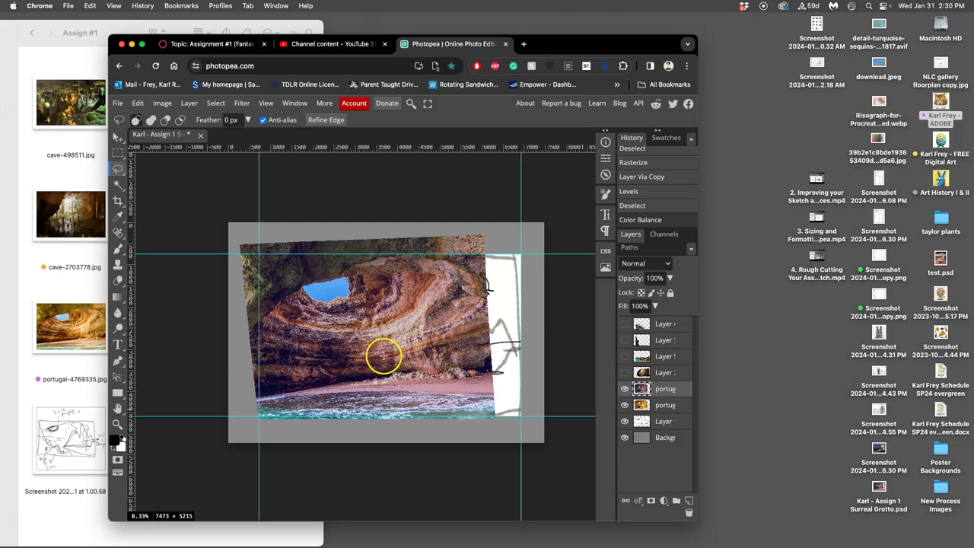
click(625, 389)
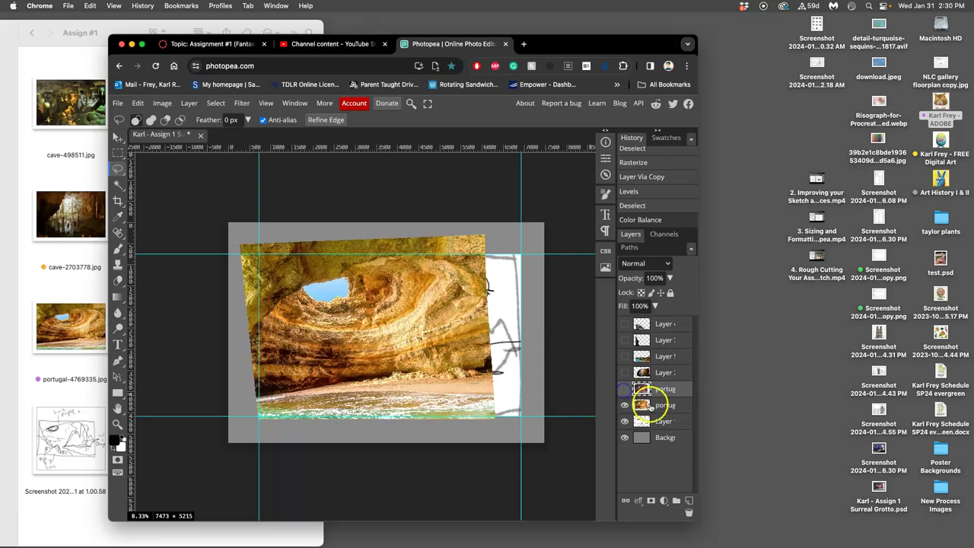
Duplicate the golden cave layer and delete the surplus copies
click(652, 407)
key(ctrl+j)
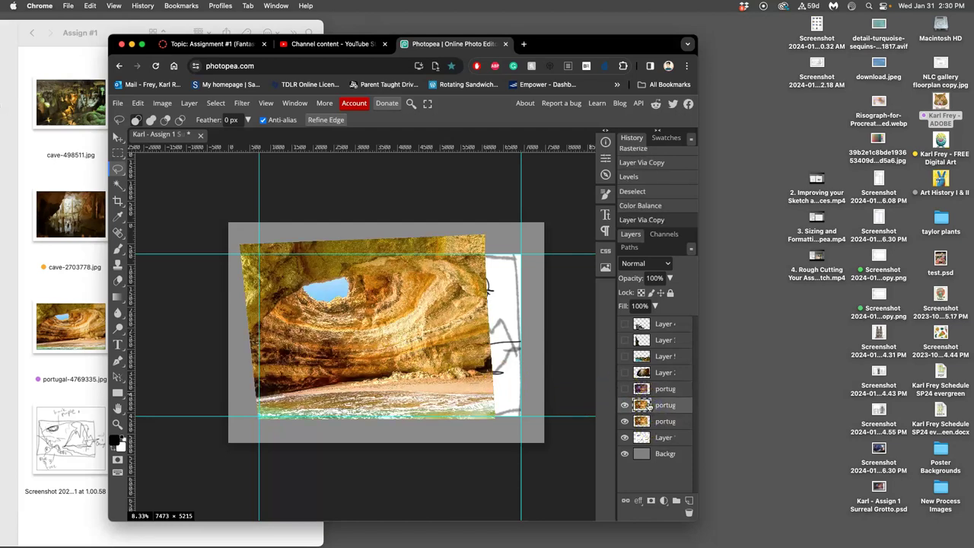
click(659, 409)
click(660, 408)
key(ctrl+j)
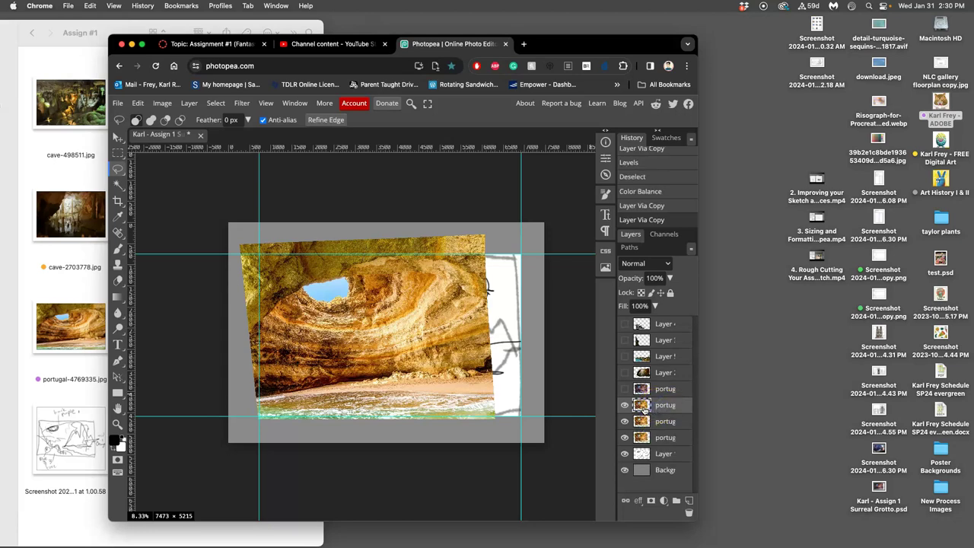
key(BackSpace)
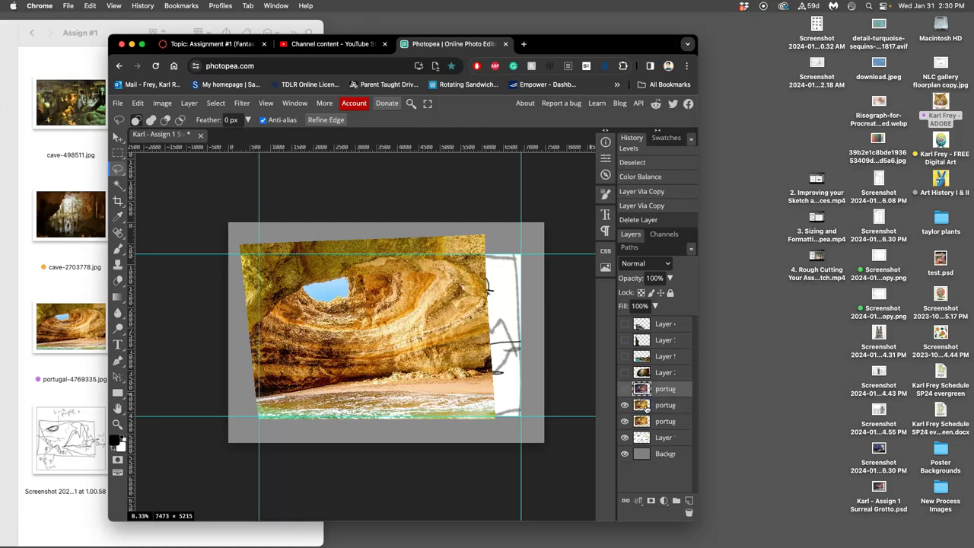
click(645, 407)
key(BackSpace)
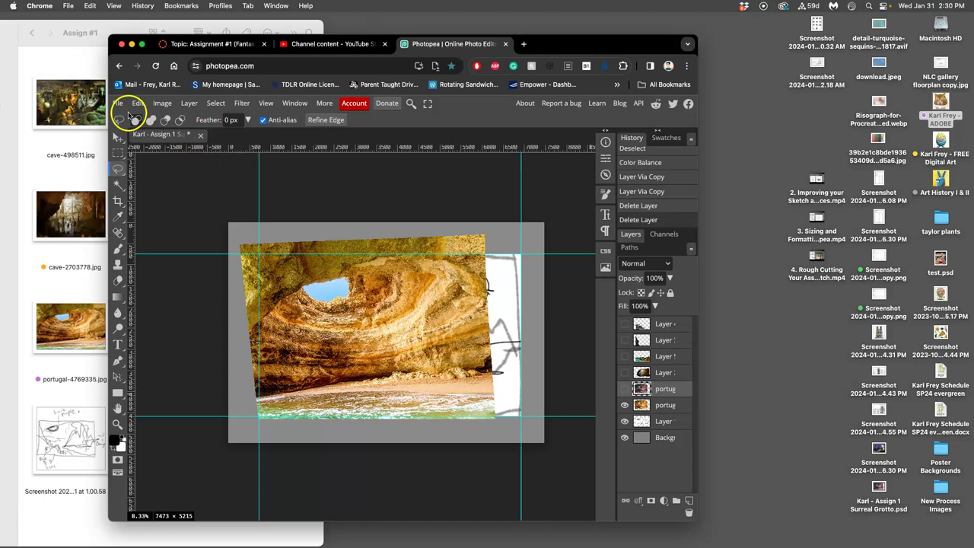
Make one copy of the golden cave layer, recheck against the pinkish layer, and show Image > Adjustments
click(643, 404)
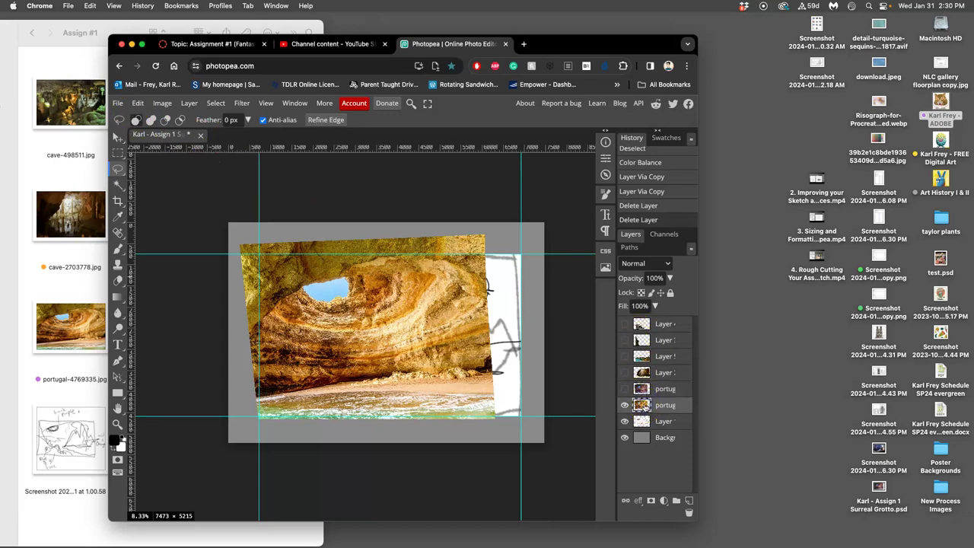
key(ctrl+j)
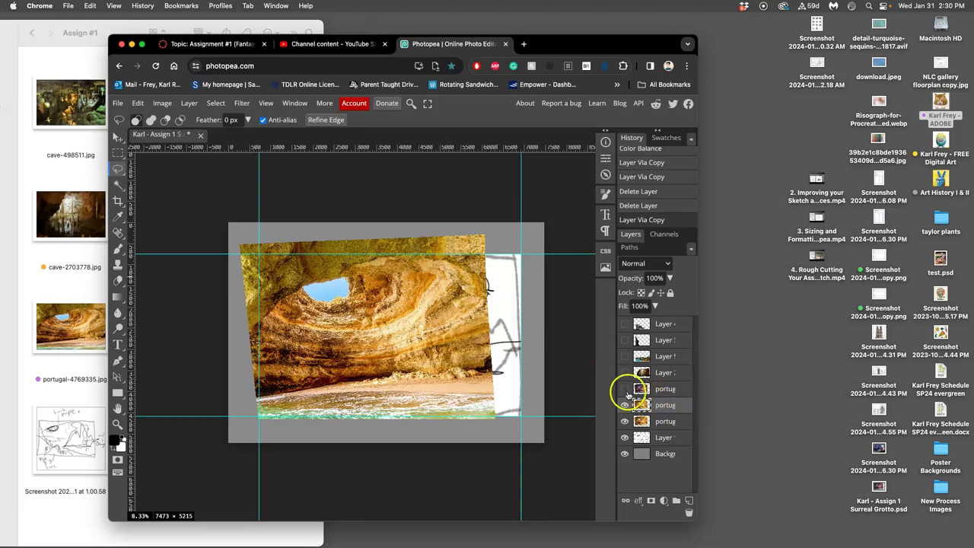
click(624, 389)
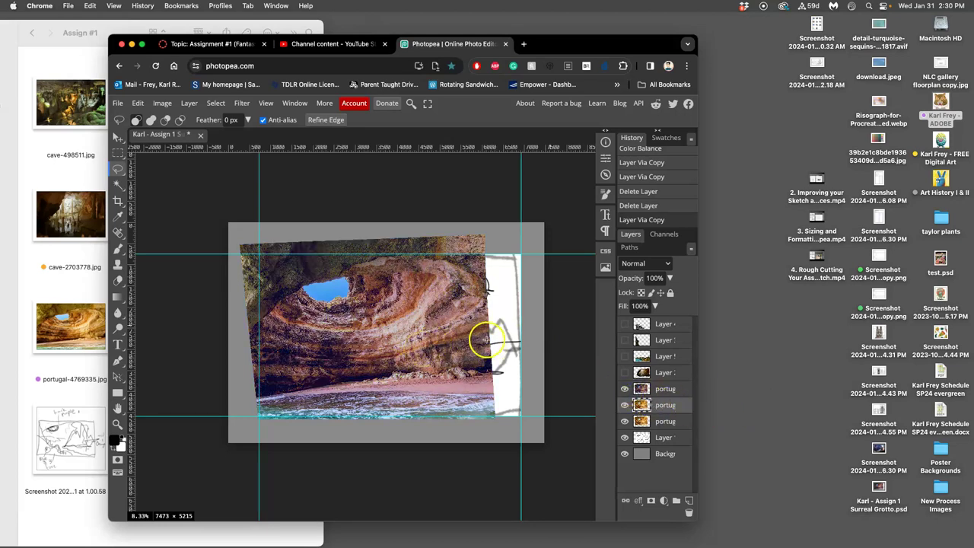
click(624, 389)
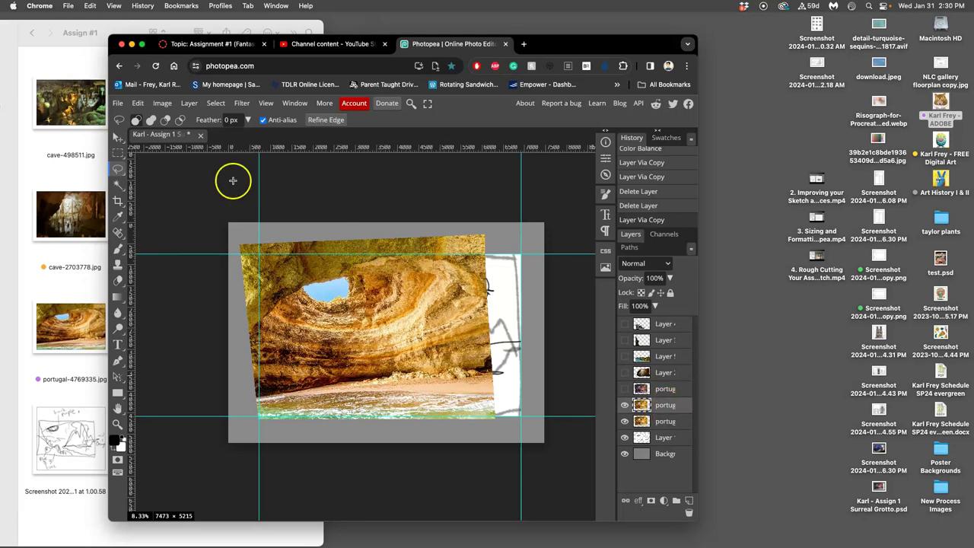
click(162, 102)
mouse_move(182, 140)
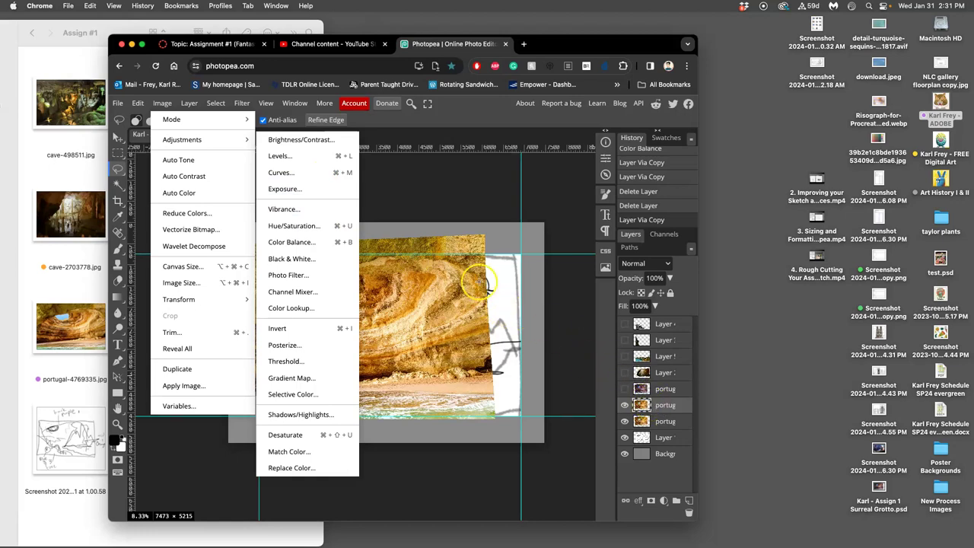
Set Levels on the cave copy to gamma 0.81 with output levels 15 to 213
click(279, 156)
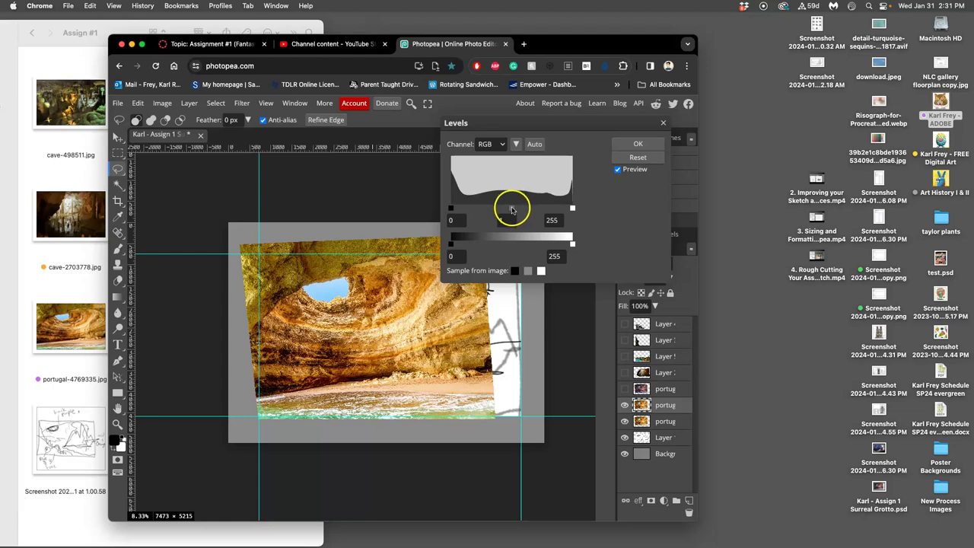
mouse_move(509, 209)
mouse_down()
mouse_move(495, 209)
mouse_move(519, 209)
mouse_up()
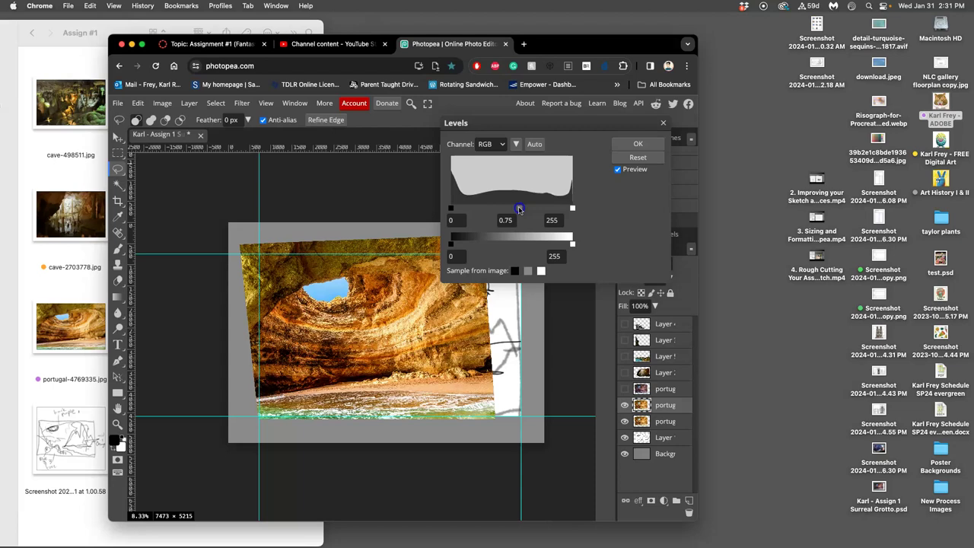
drag(519, 210, 517, 209)
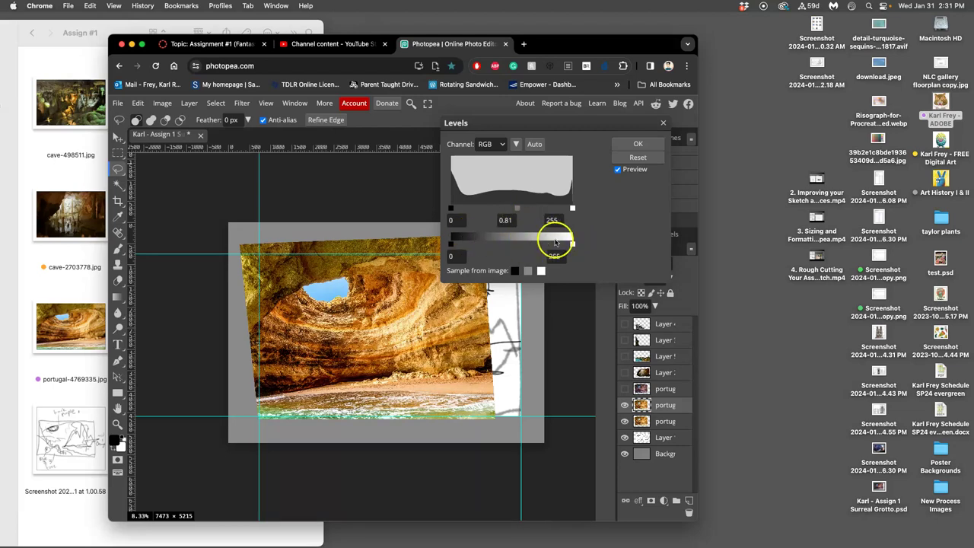
drag(572, 244, 554, 242)
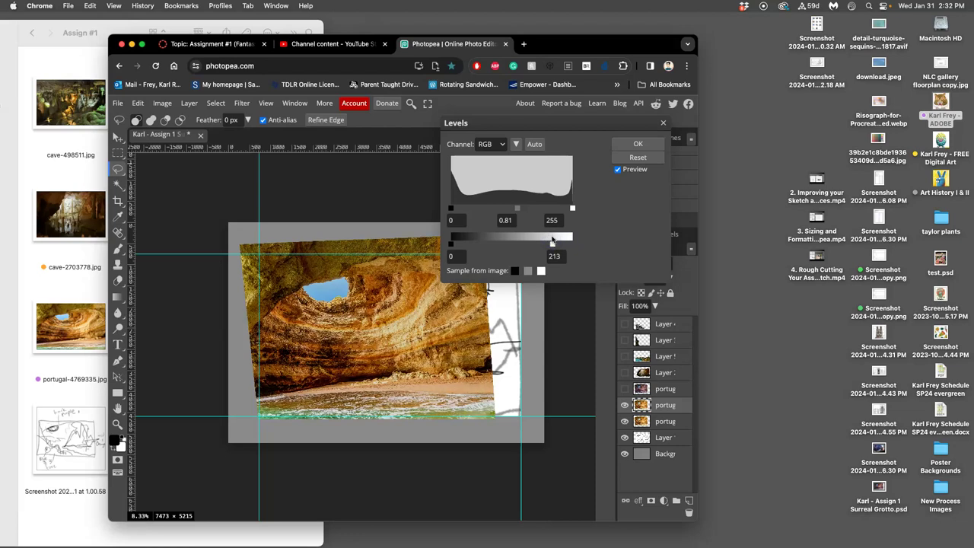
click(553, 242)
drag(451, 248, 459, 247)
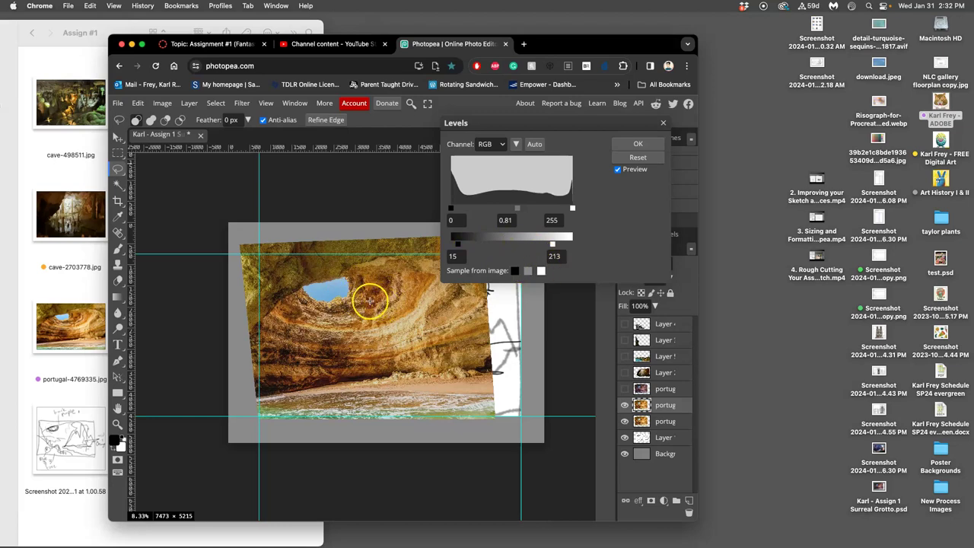
Commit the Levels change, compare the cave before/after, and reopen the adjustments list
click(637, 144)
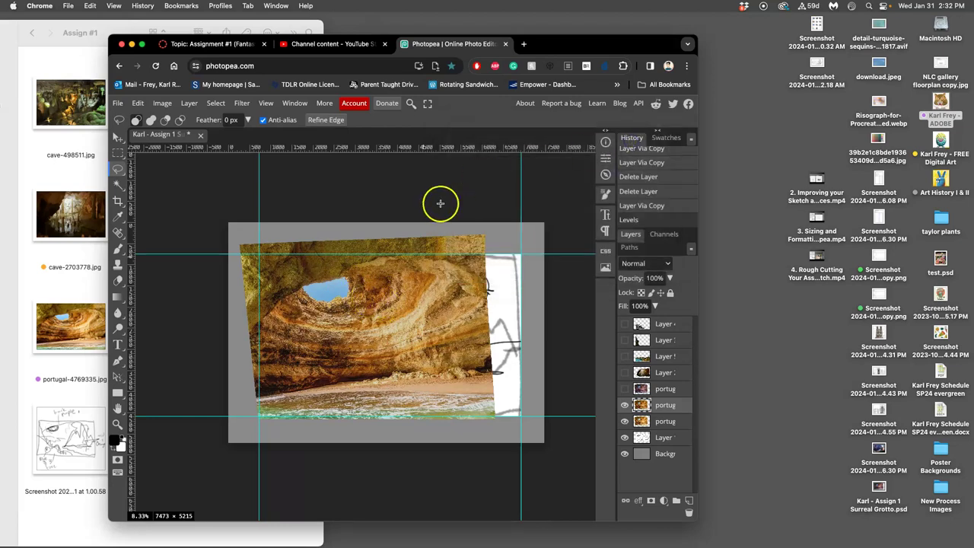
click(625, 405)
click(624, 405)
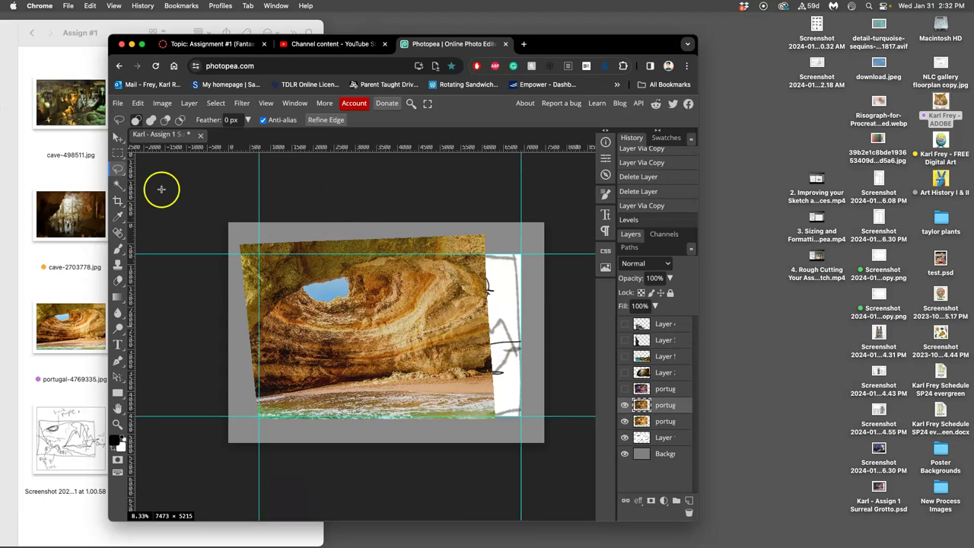
click(162, 103)
mouse_move(182, 139)
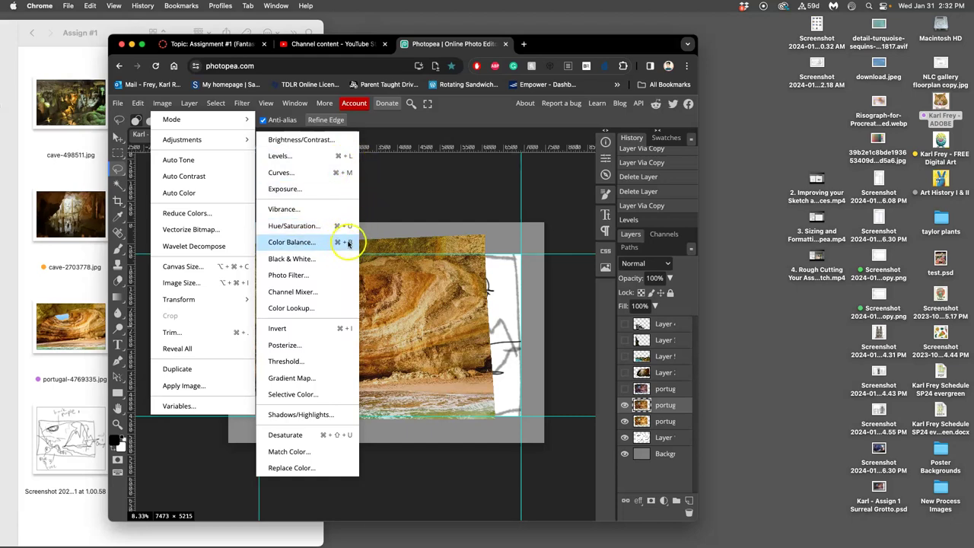
Set Color Balance midtones to Cyan-Red -11, Magenta-Green -12, Yellow-Blue 30
click(297, 242)
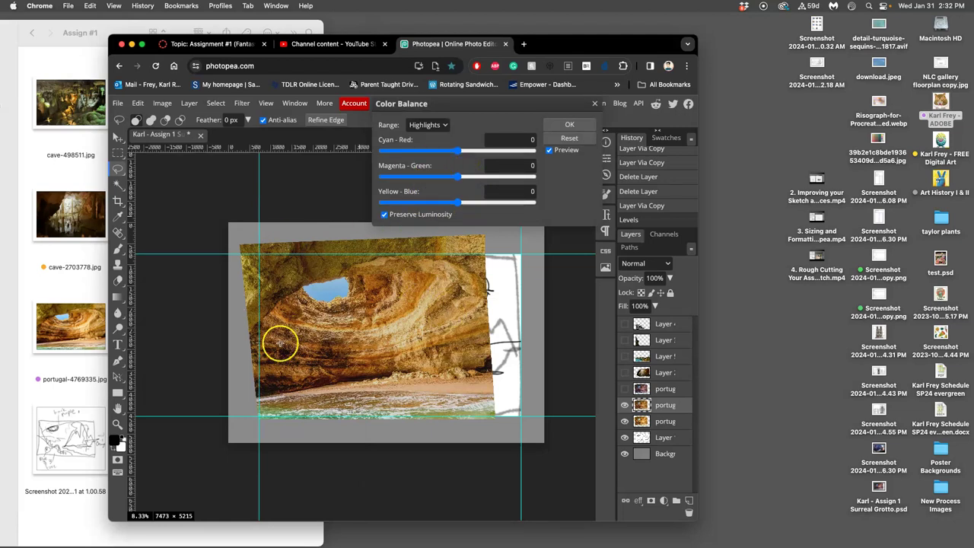
click(430, 124)
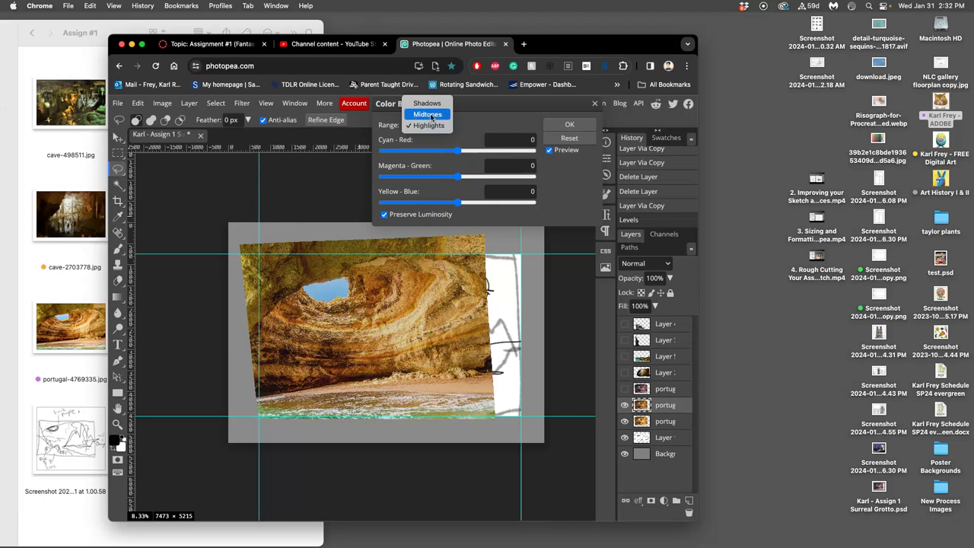
click(428, 115)
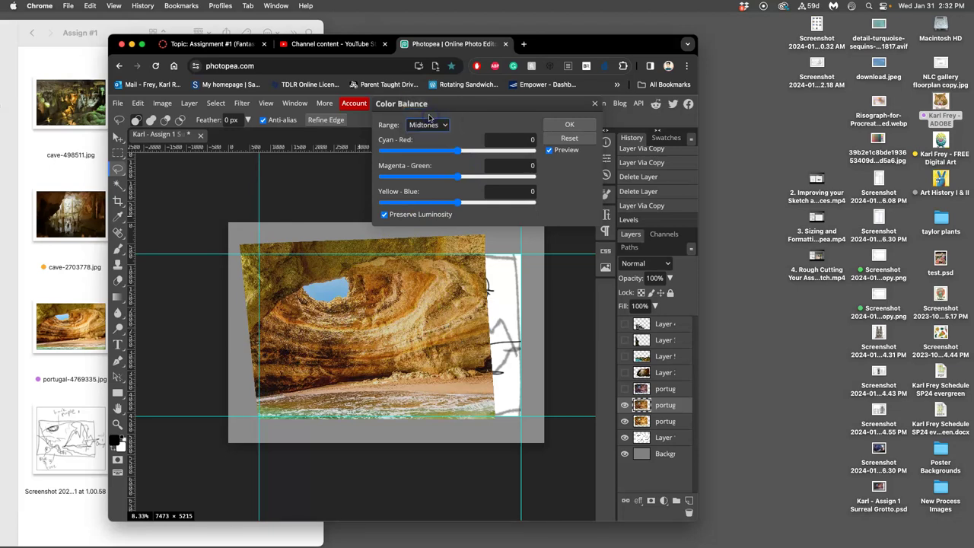
click(424, 126)
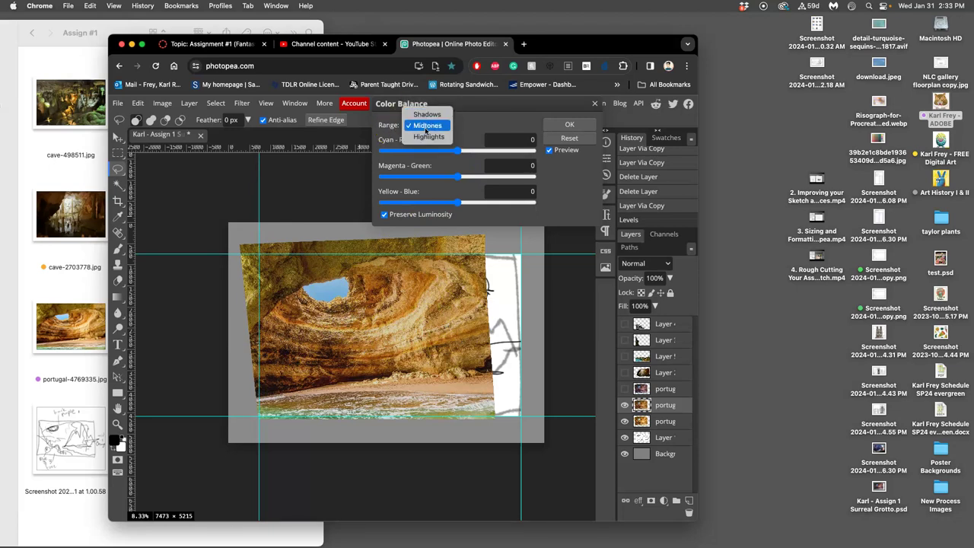
click(427, 127)
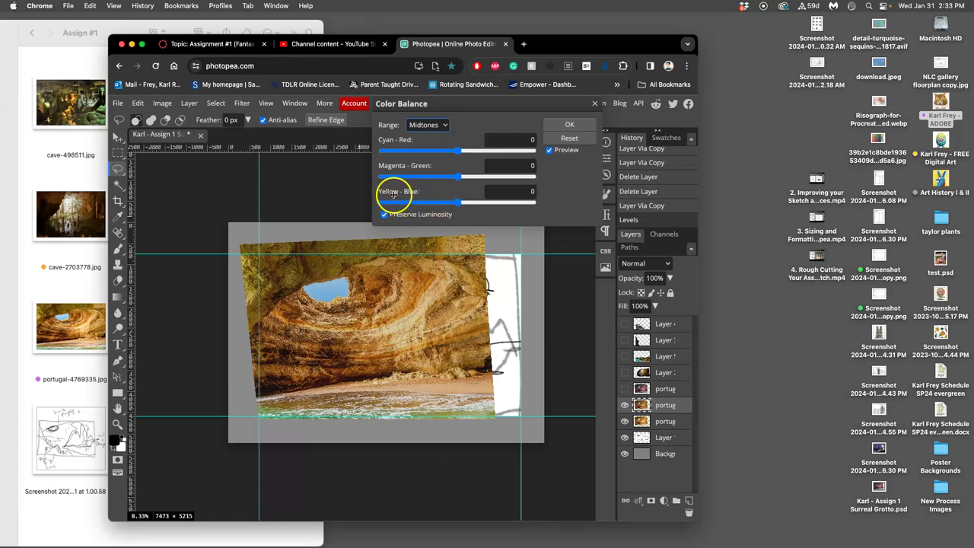
click(456, 202)
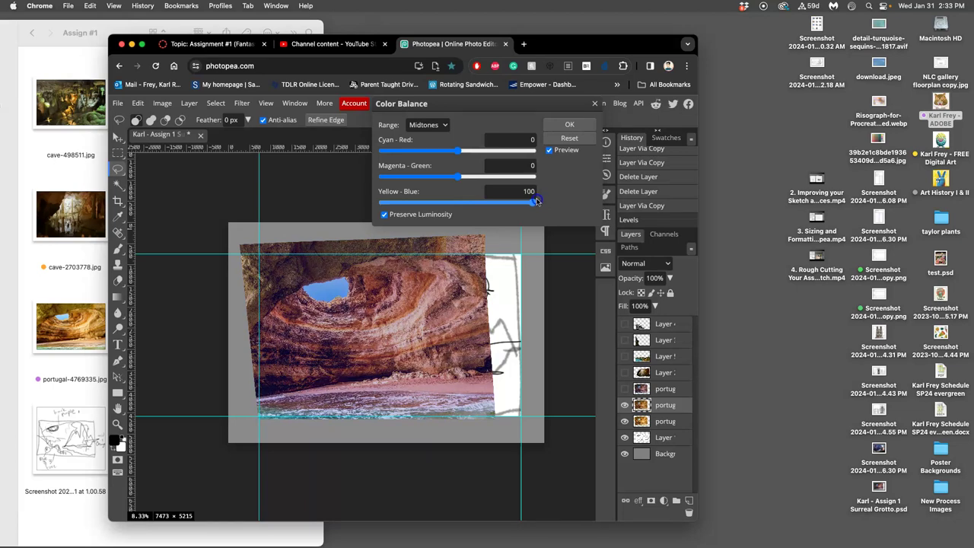
drag(534, 201, 447, 203)
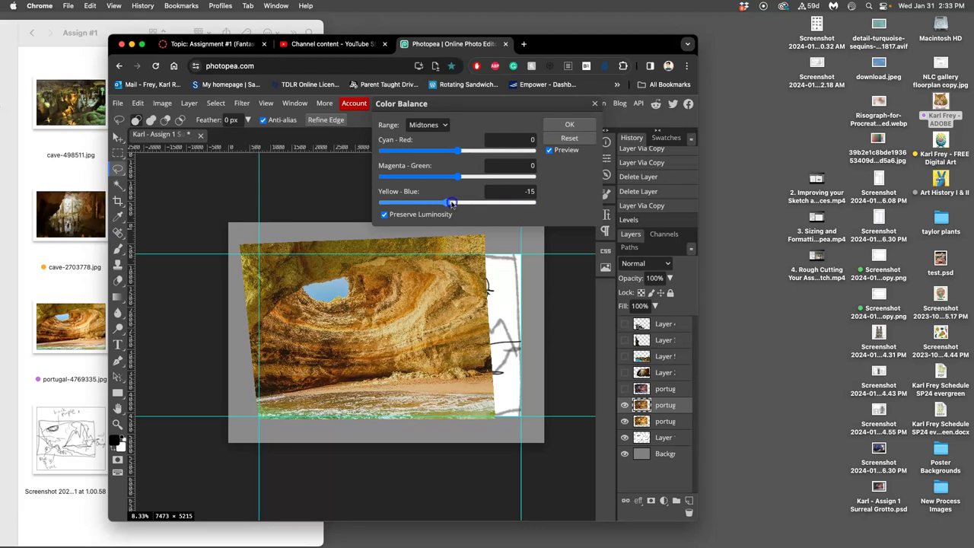
mouse_move(452, 204)
mouse_down()
mouse_move(507, 206)
mouse_move(475, 204)
mouse_up()
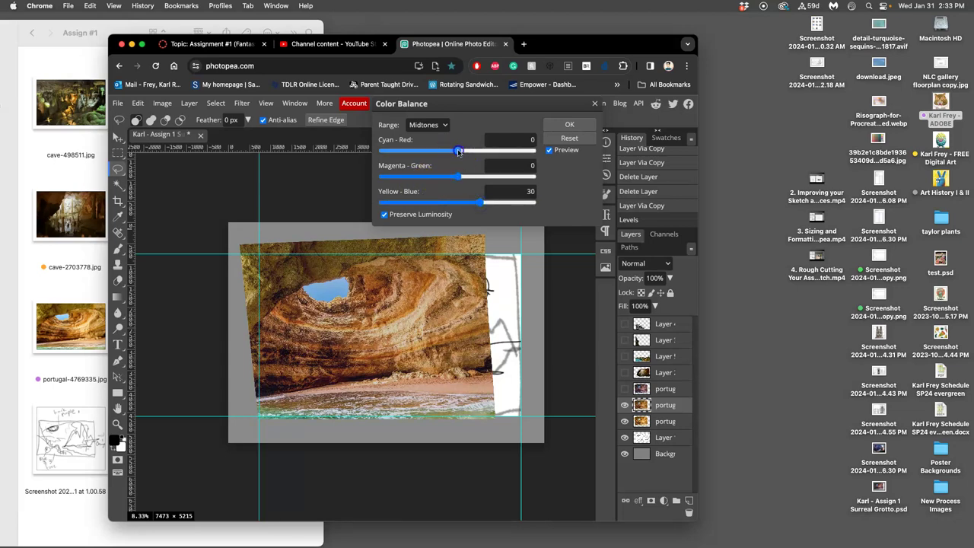
mouse_move(471, 152)
mouse_down()
mouse_move(518, 155)
mouse_move(396, 156)
mouse_move(478, 154)
mouse_move(449, 156)
mouse_up()
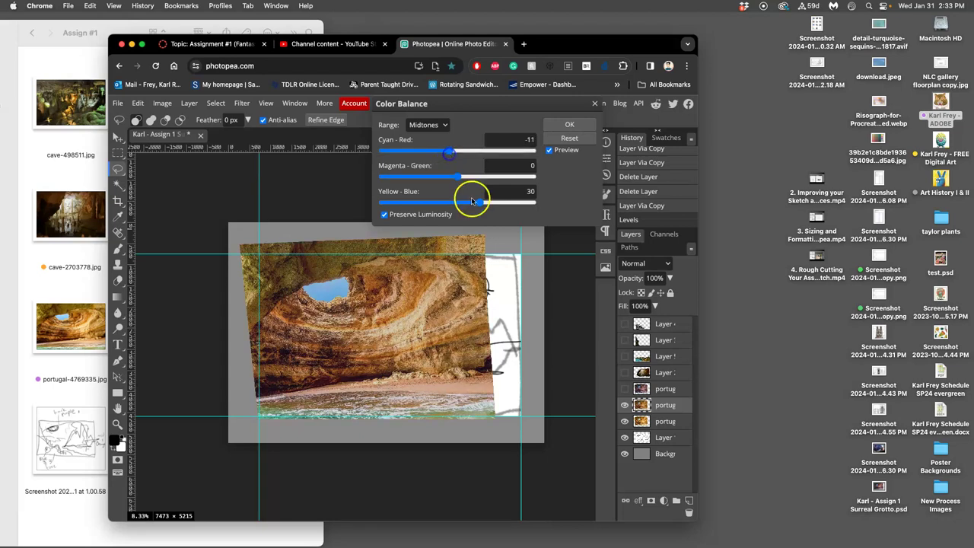
mouse_move(467, 178)
mouse_down()
mouse_move(504, 178)
mouse_move(399, 180)
mouse_move(441, 180)
mouse_up()
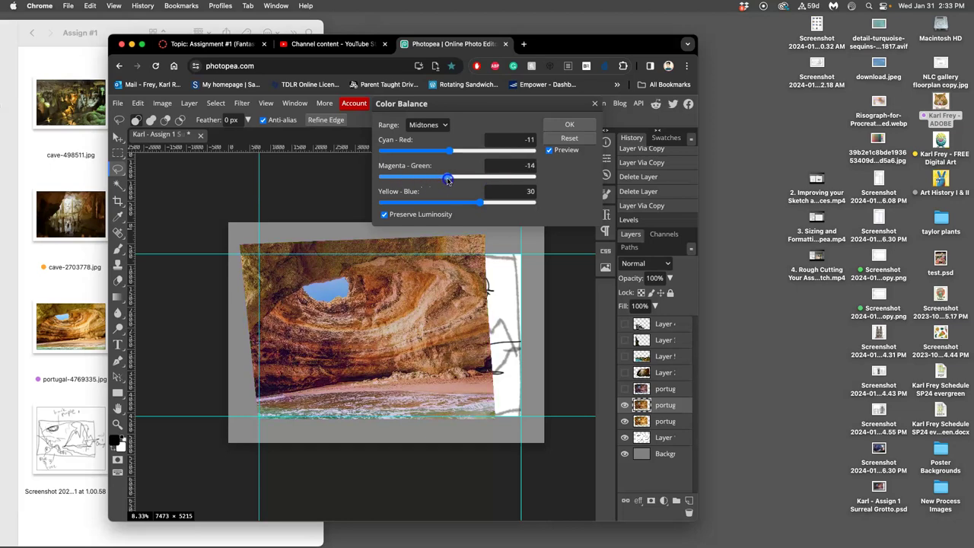
click(430, 126)
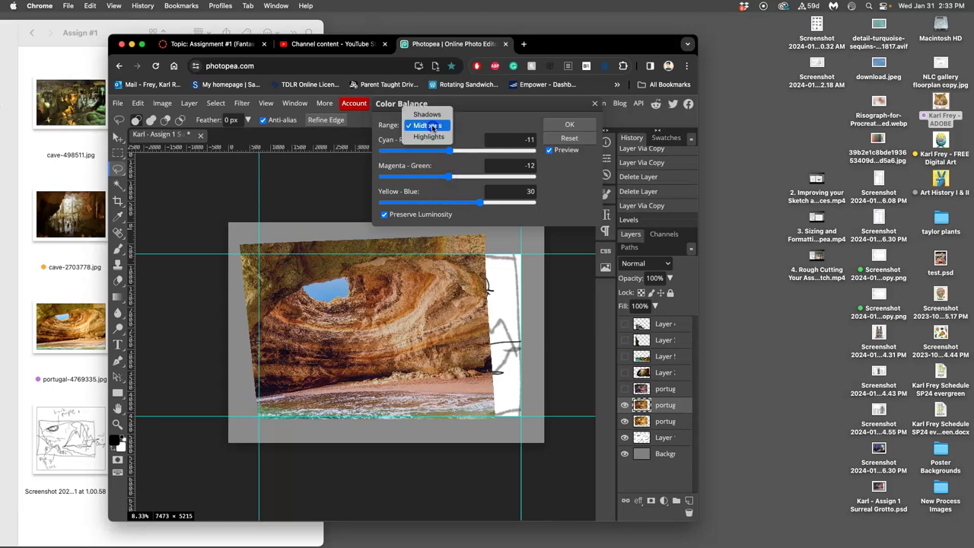
Set Color Balance shadows to Yellow-Blue 41, Cyan-Red -22, Magenta-Green -15
click(427, 114)
drag(459, 203, 530, 202)
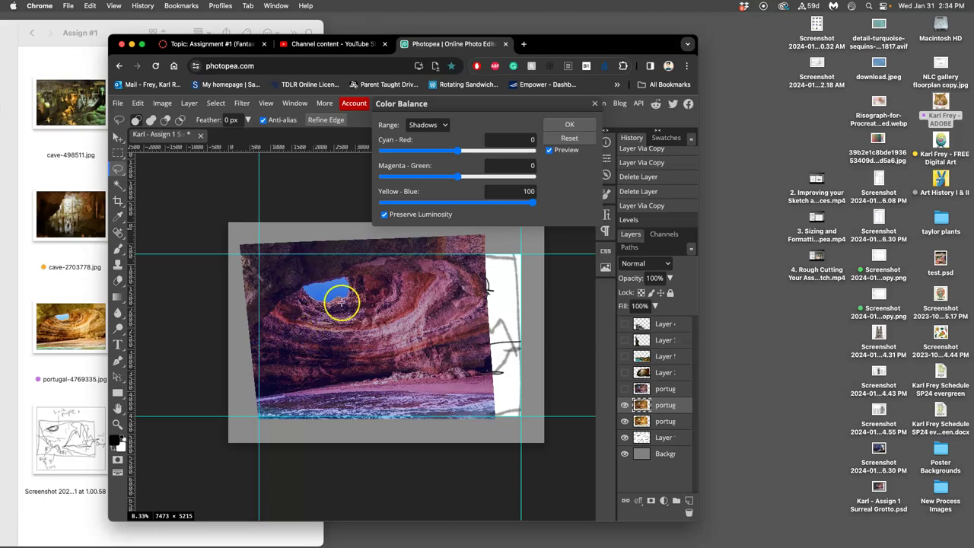
drag(533, 204, 508, 206)
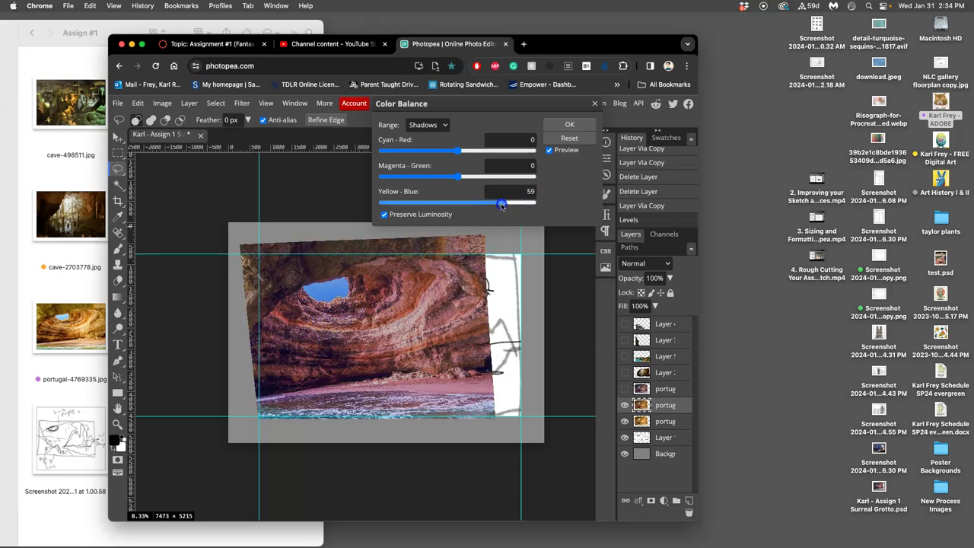
mouse_move(491, 206)
mouse_down()
mouse_move(476, 207)
mouse_move(489, 206)
mouse_up()
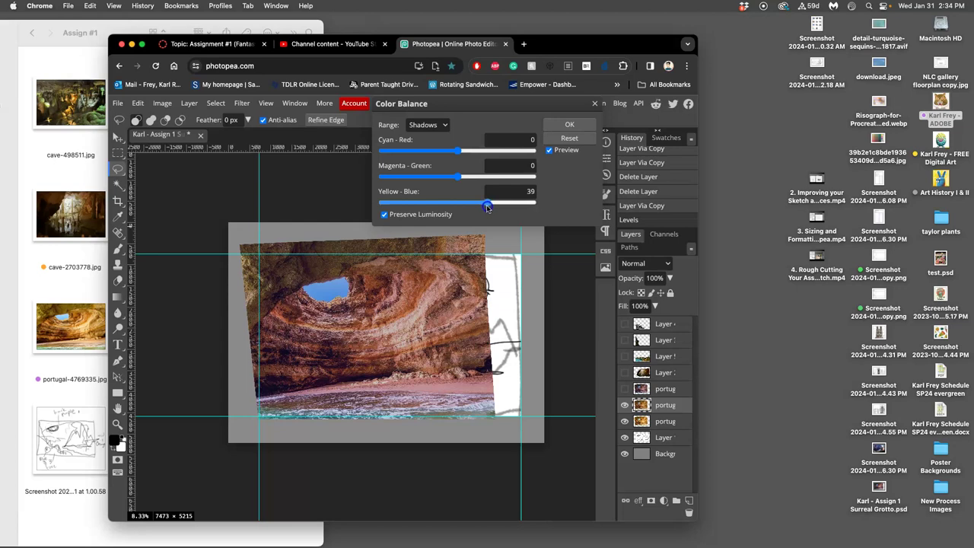
drag(487, 204, 489, 205)
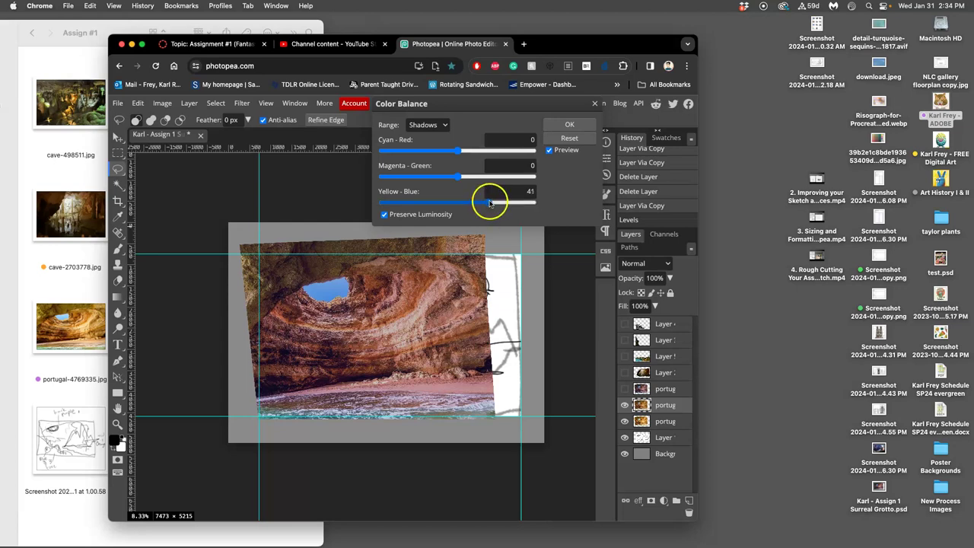
drag(458, 154, 438, 155)
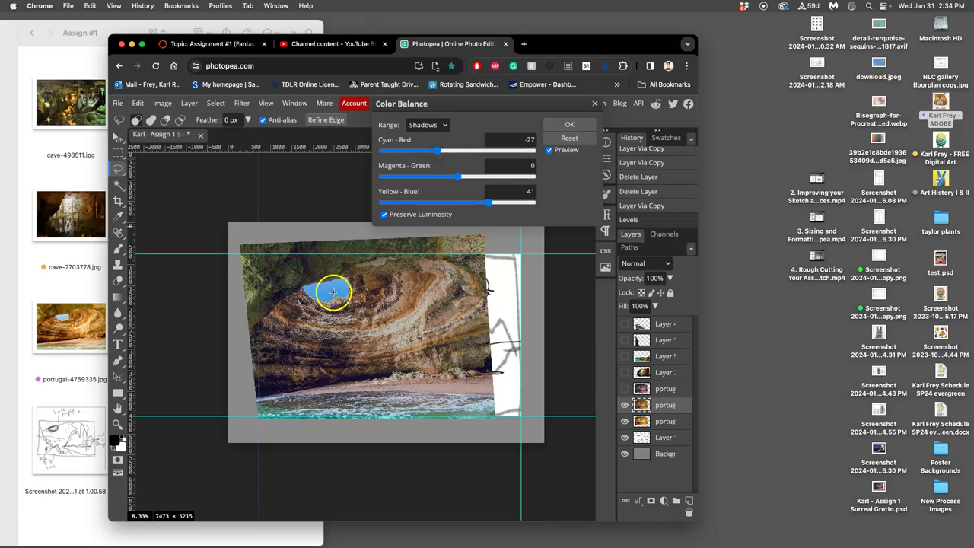
drag(440, 153, 450, 178)
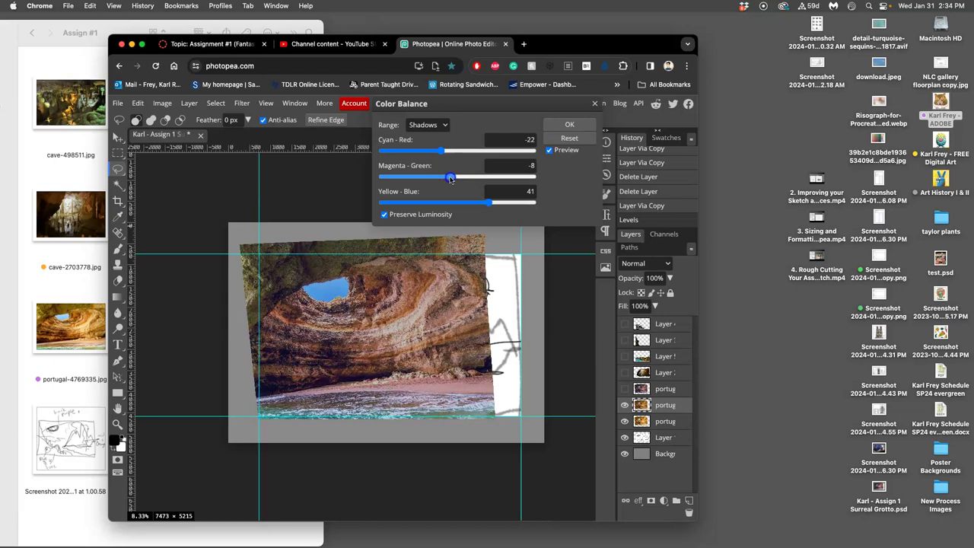
click(427, 124)
Set highlights to Yellow-Blue -17, Cyan-Red 8, Magenta-Green 10, apply, and hide the layer
click(427, 148)
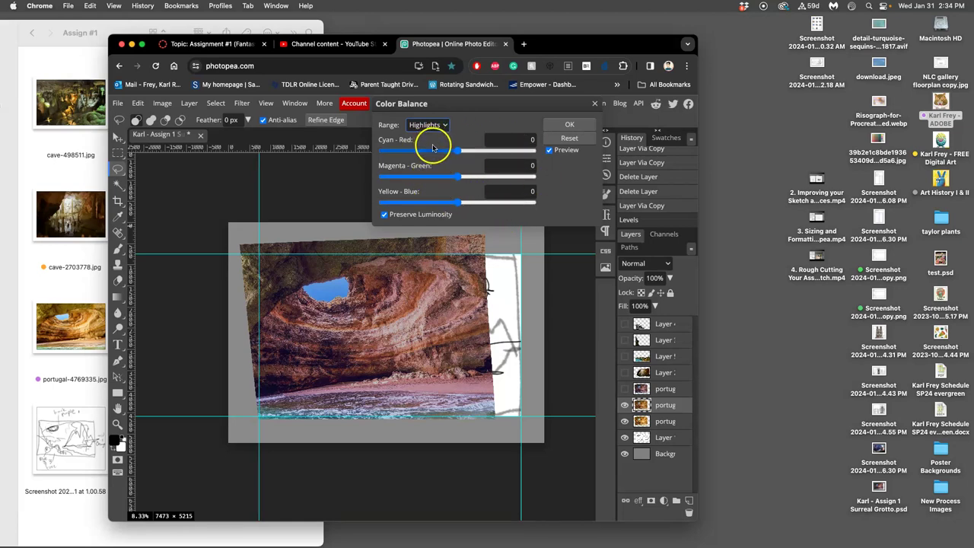
drag(461, 207, 454, 206)
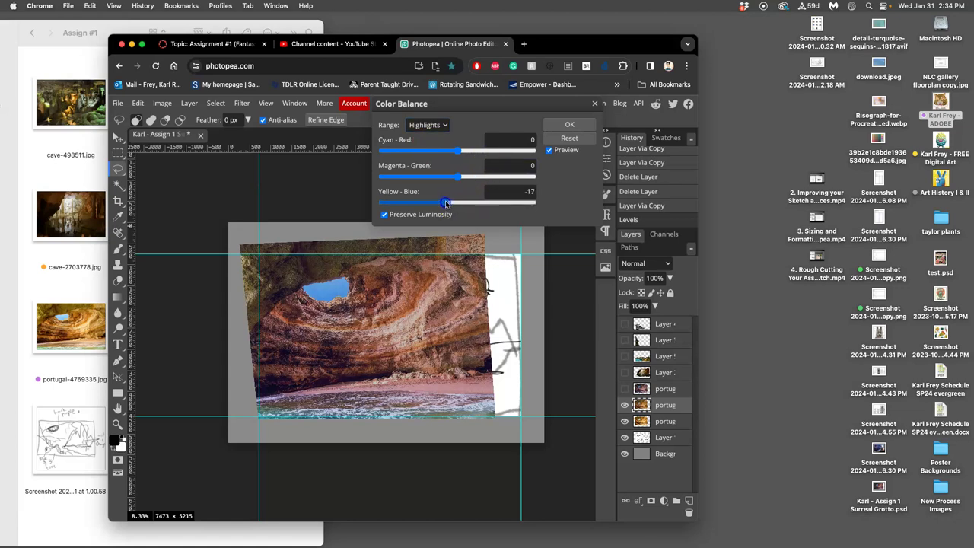
drag(456, 150, 462, 152)
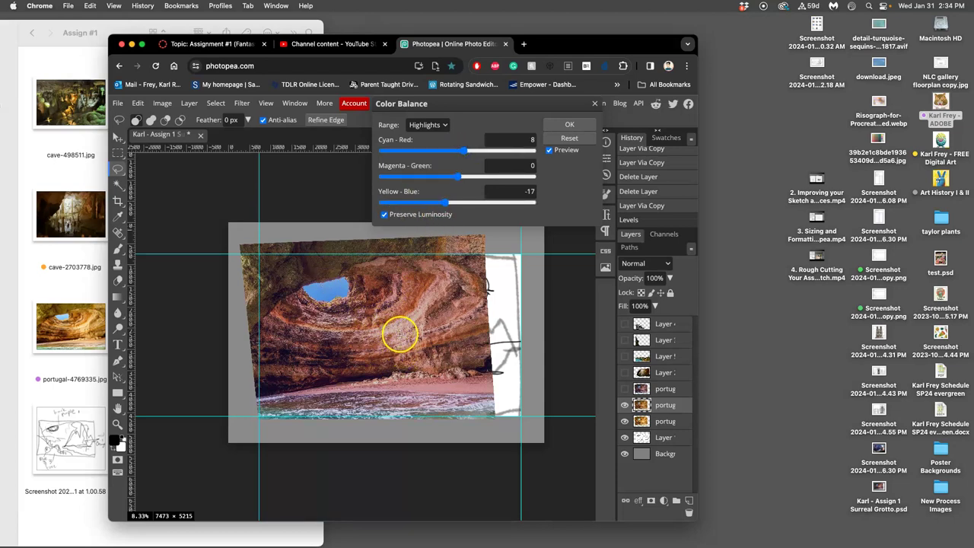
click(459, 177)
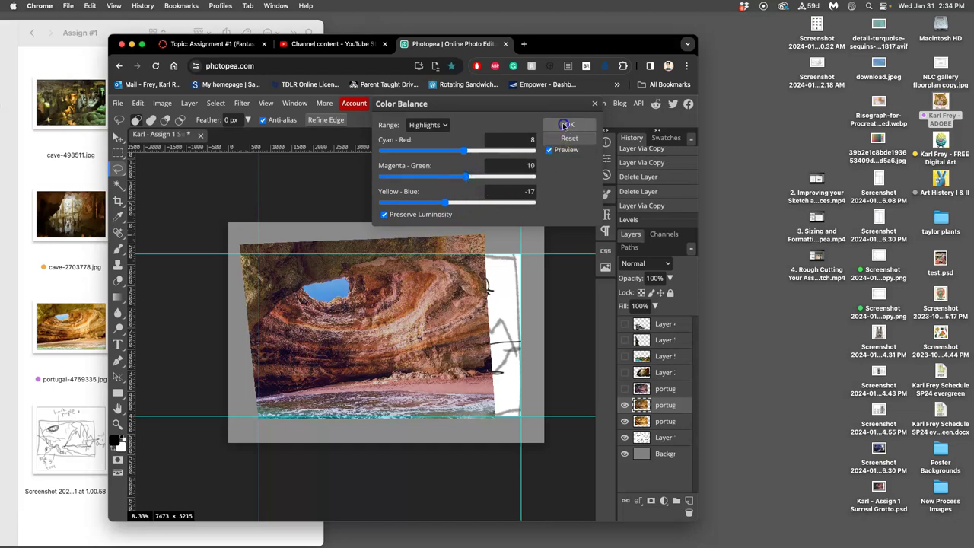
click(570, 125)
click(624, 405)
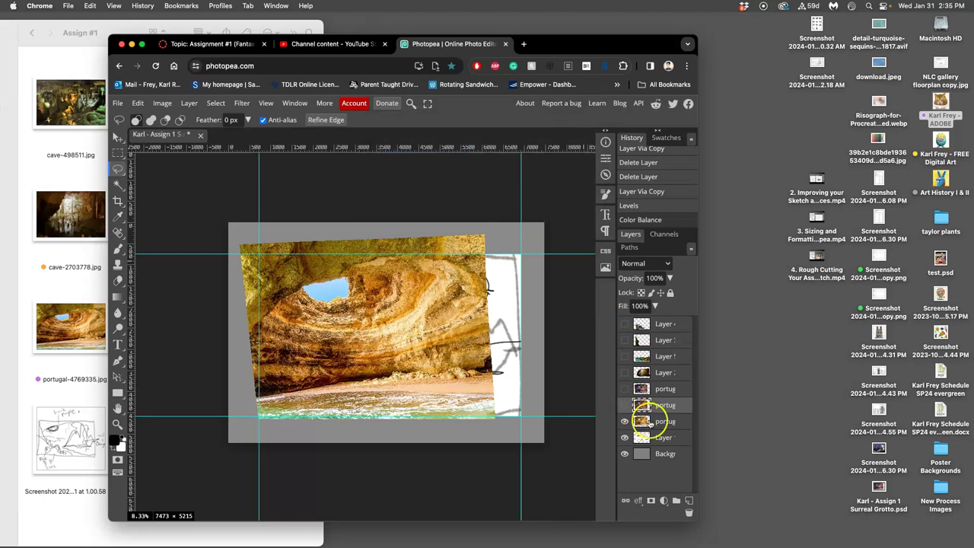
Turn the color-balanced cave layer back on and reselect it
click(645, 420)
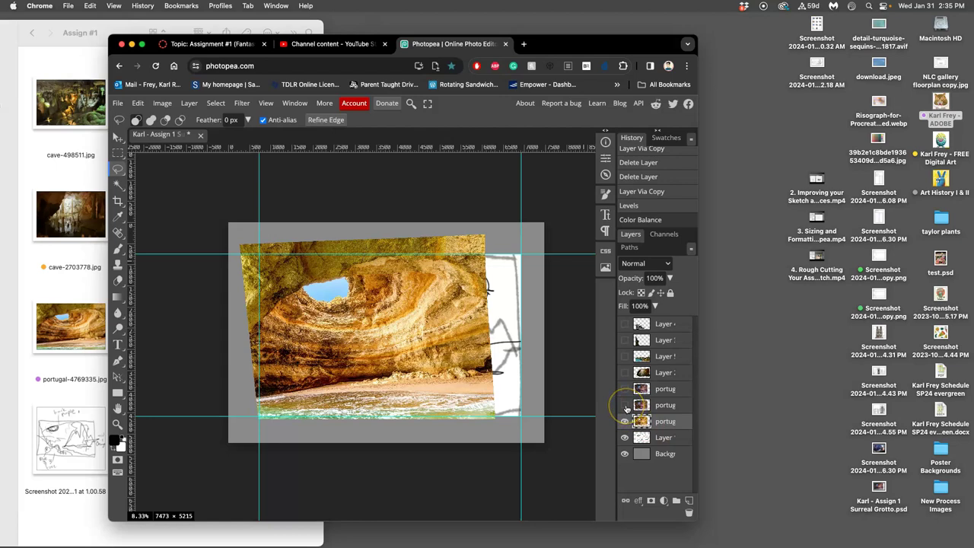
click(624, 406)
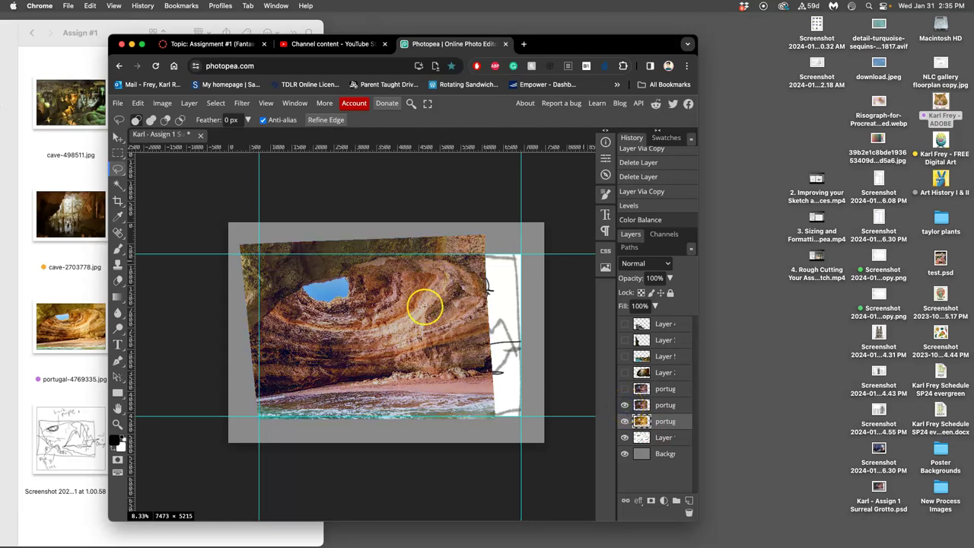
click(656, 405)
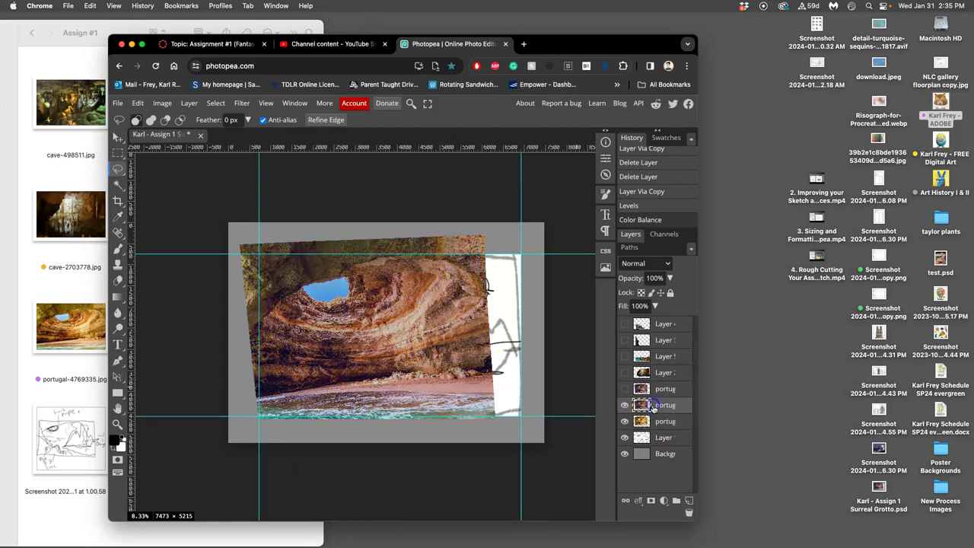
Apply Hue/Saturation to the cave layer with Hue -4 and Saturation -8
click(162, 103)
mouse_move(182, 139)
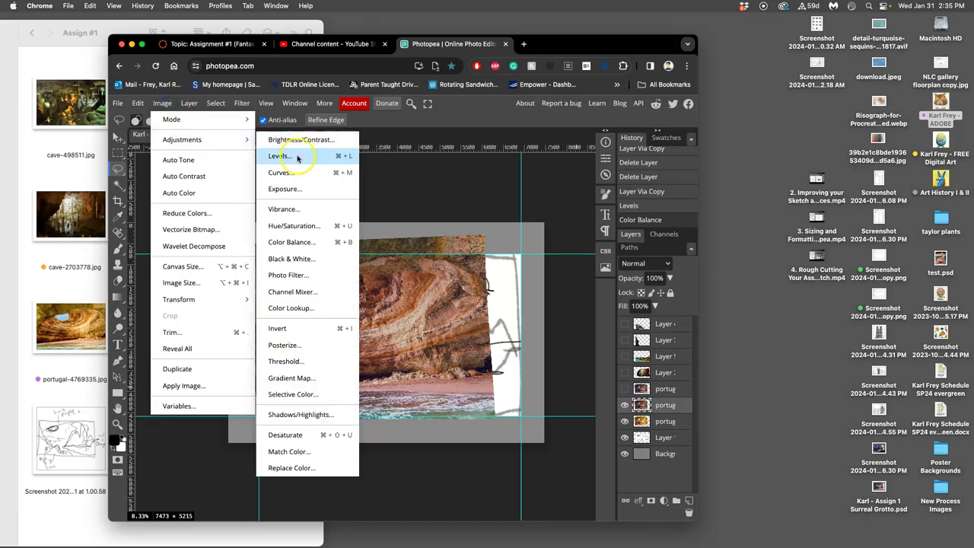
click(308, 227)
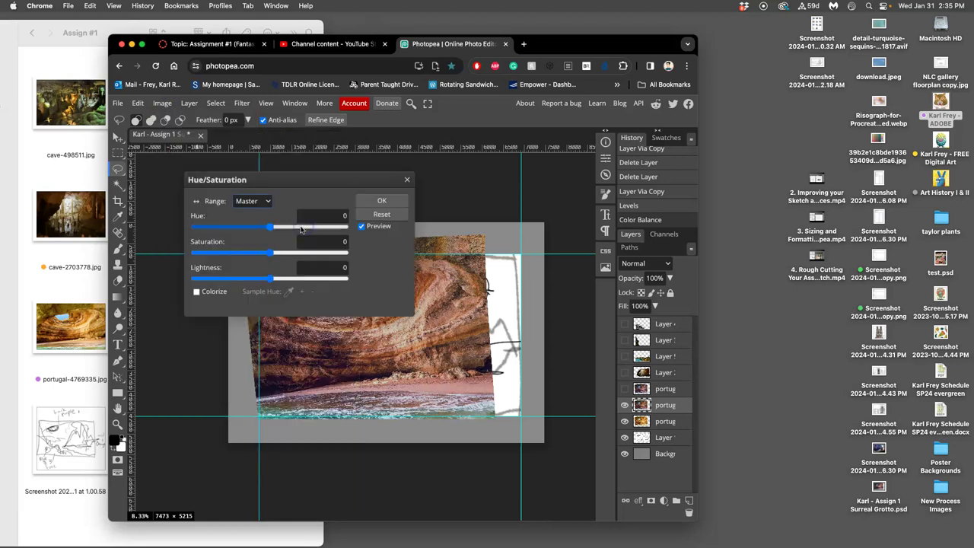
mouse_move(357, 197)
mouse_down()
mouse_move(543, 138)
mouse_move(582, 100)
mouse_up()
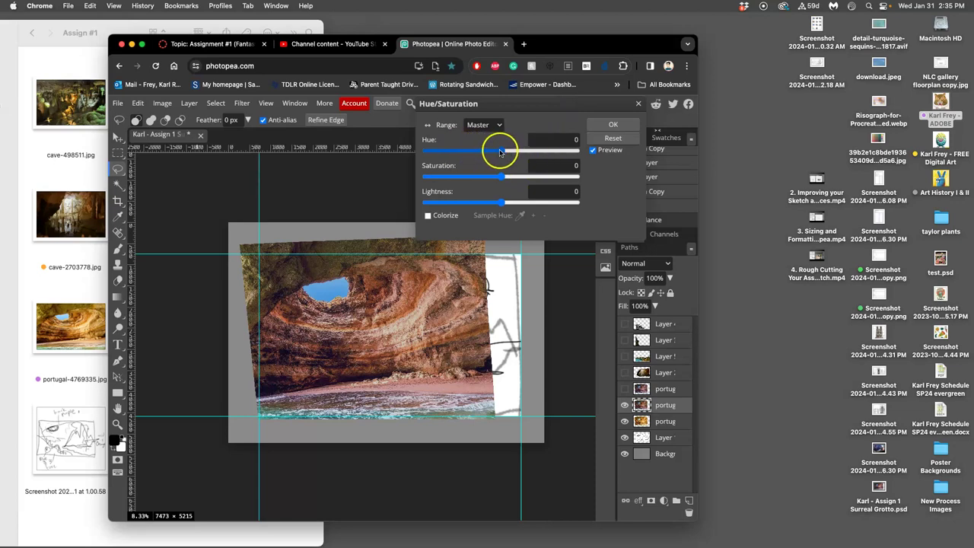
mouse_move(500, 150)
mouse_down()
mouse_move(414, 153)
mouse_move(587, 154)
mouse_move(493, 153)
mouse_move(504, 153)
mouse_up()
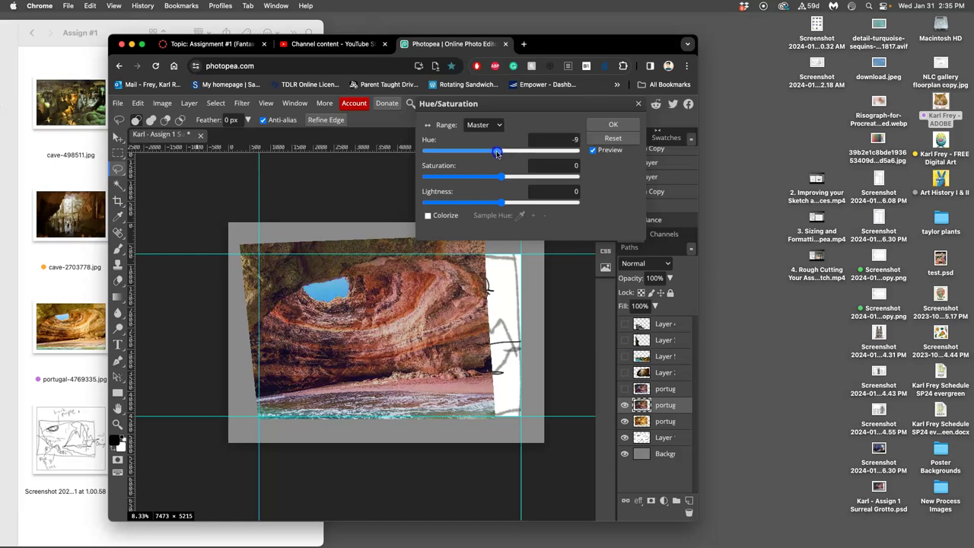
drag(503, 153, 506, 153)
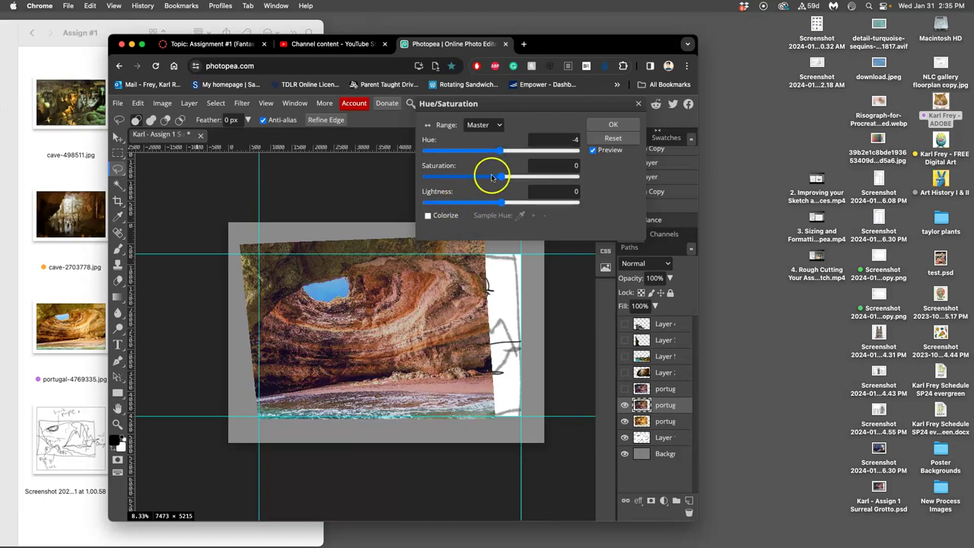
mouse_move(501, 177)
mouse_down()
mouse_move(601, 178)
mouse_move(409, 177)
mouse_move(599, 176)
mouse_up()
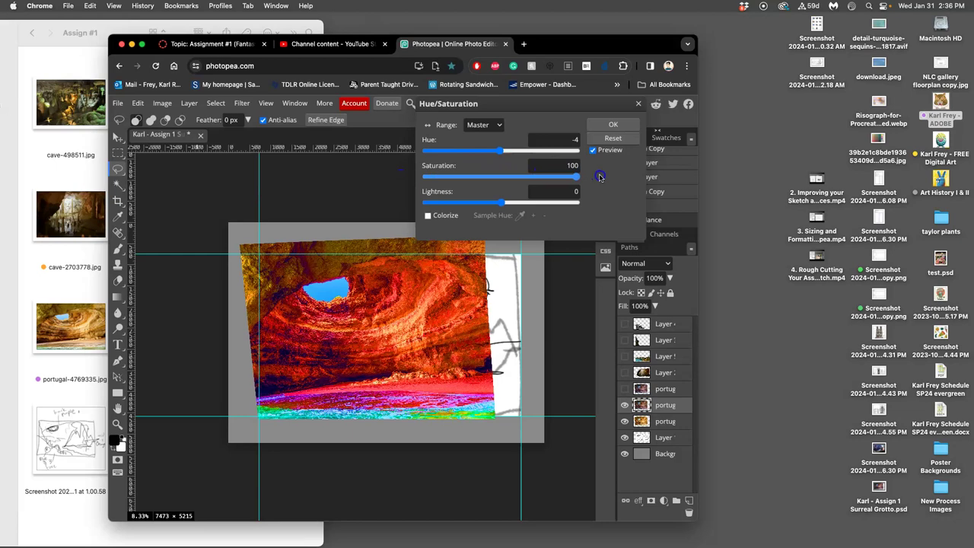
drag(528, 176, 506, 176)
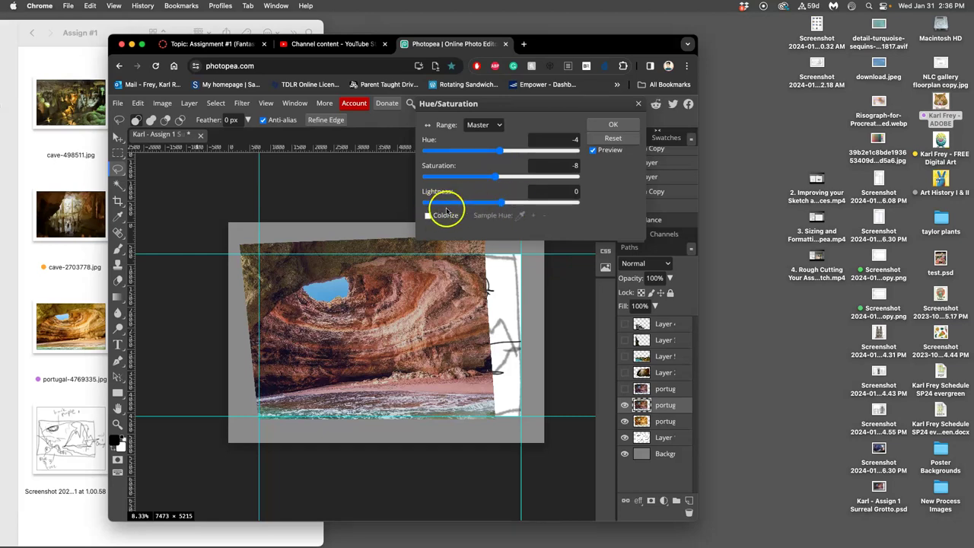
click(606, 125)
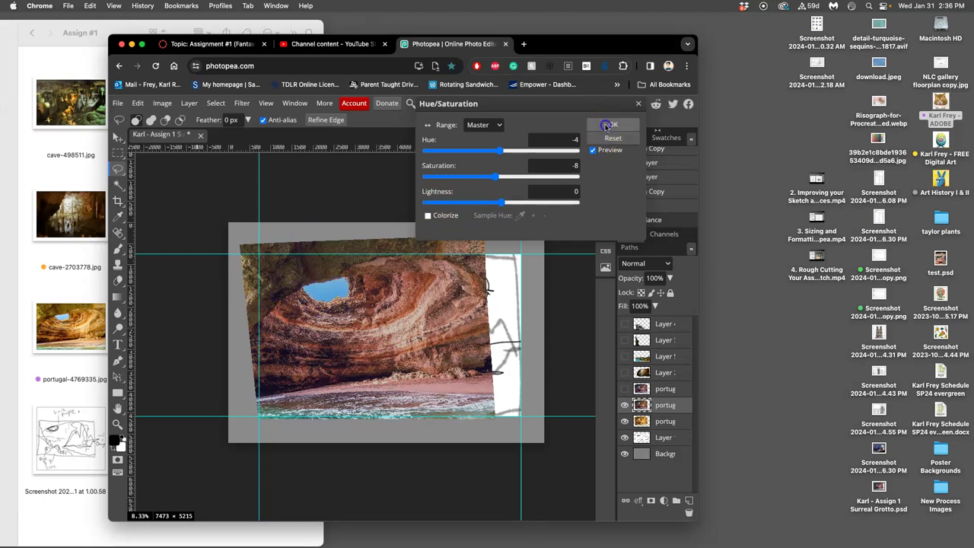
Apply Levels to the cave layer with input black 12, midtone 1.1, white 241
click(162, 102)
click(275, 153)
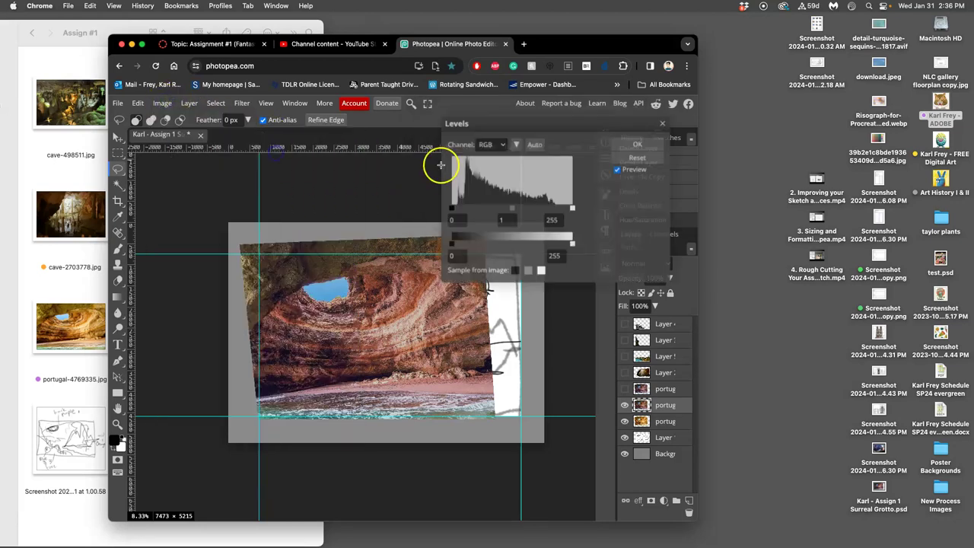
drag(509, 209, 507, 207)
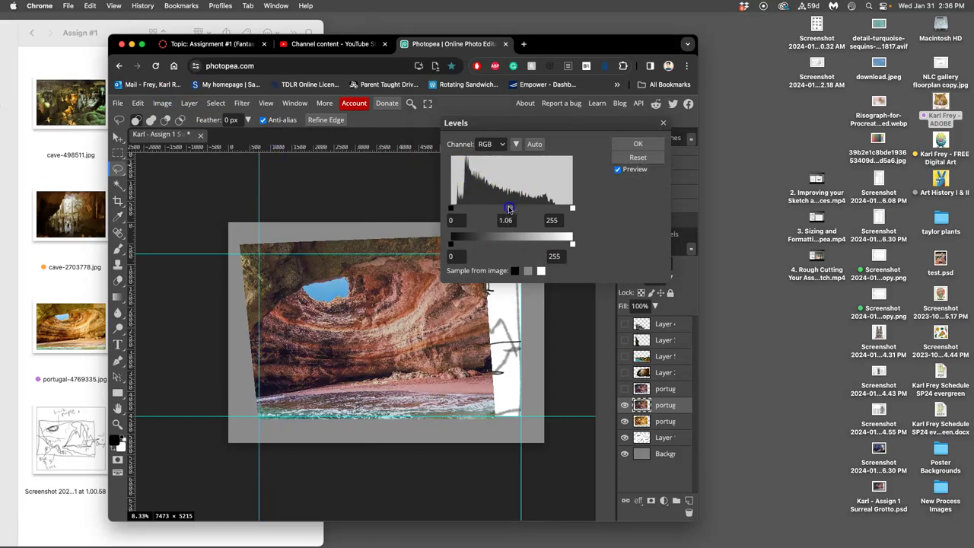
drag(572, 207, 566, 208)
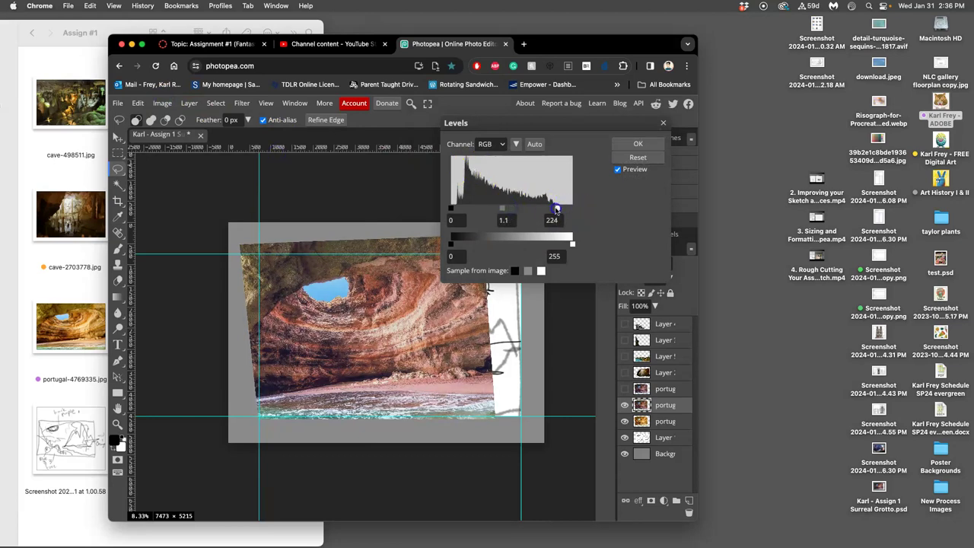
drag(450, 207, 458, 209)
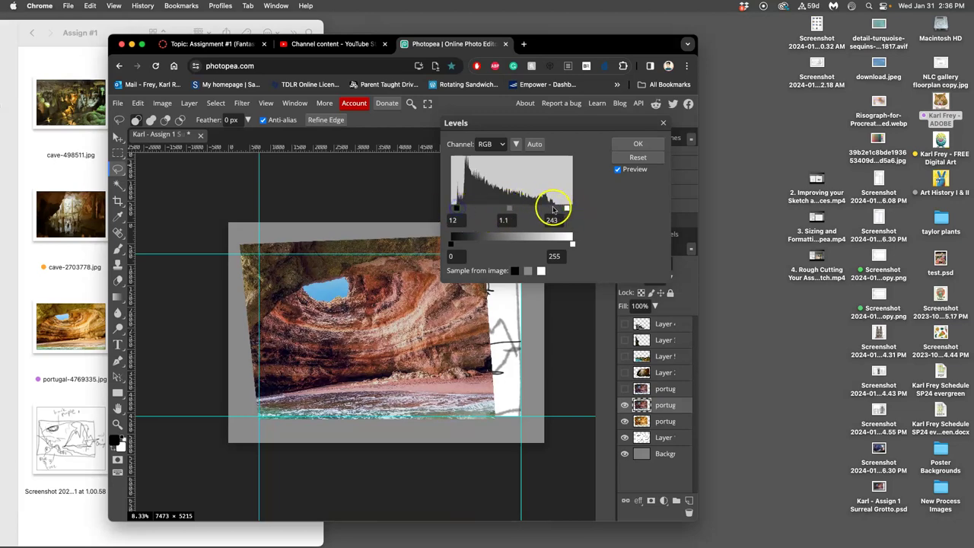
drag(566, 207, 563, 209)
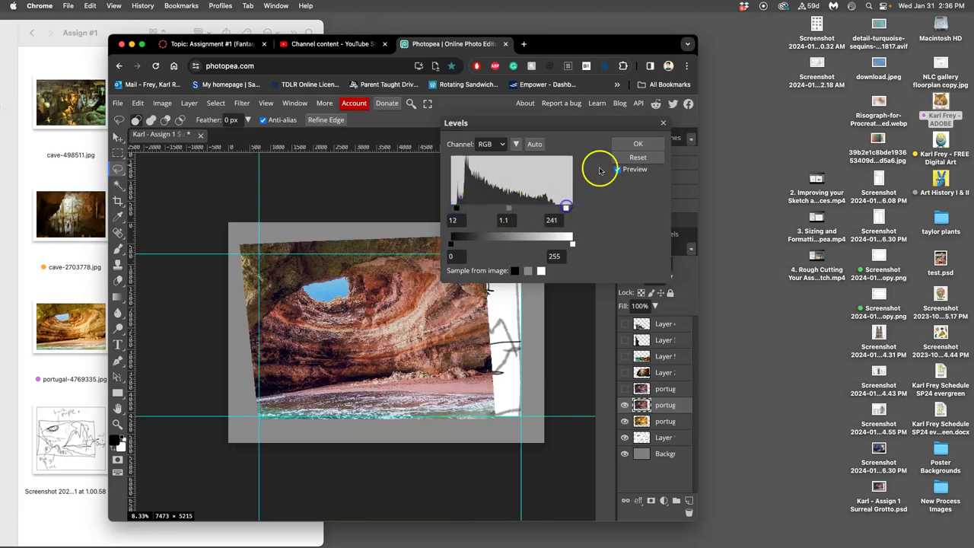
click(636, 143)
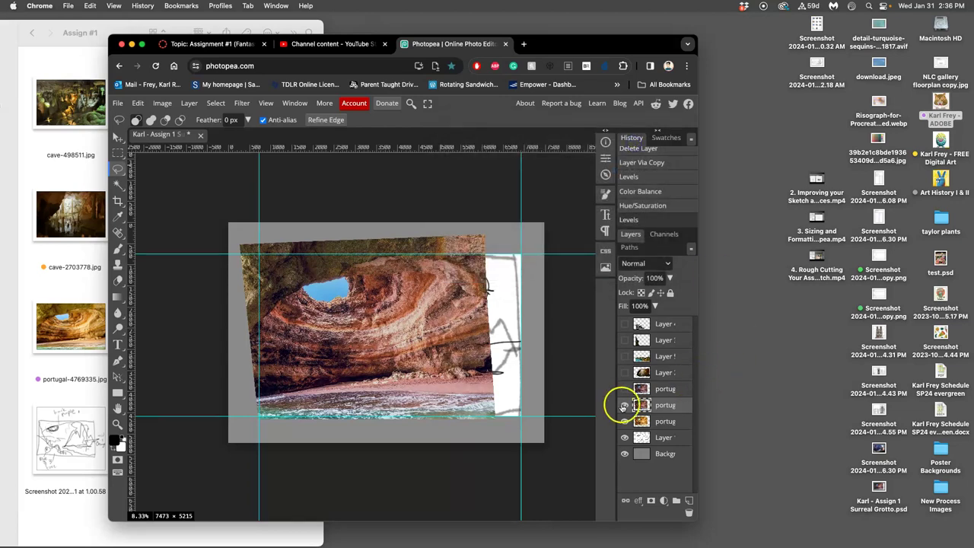
Toggle the sea-cave copies' visibility to compare them against the sky
click(625, 405)
click(625, 407)
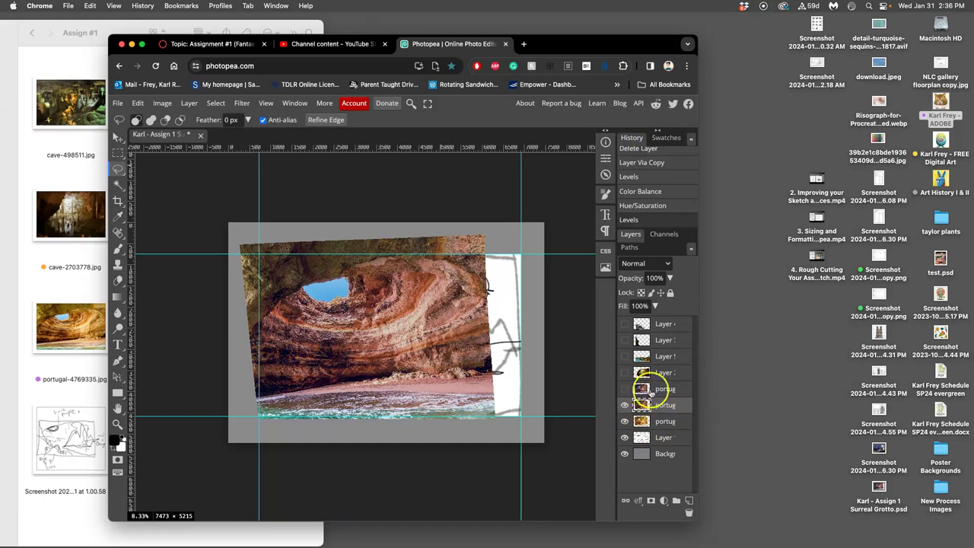
click(625, 389)
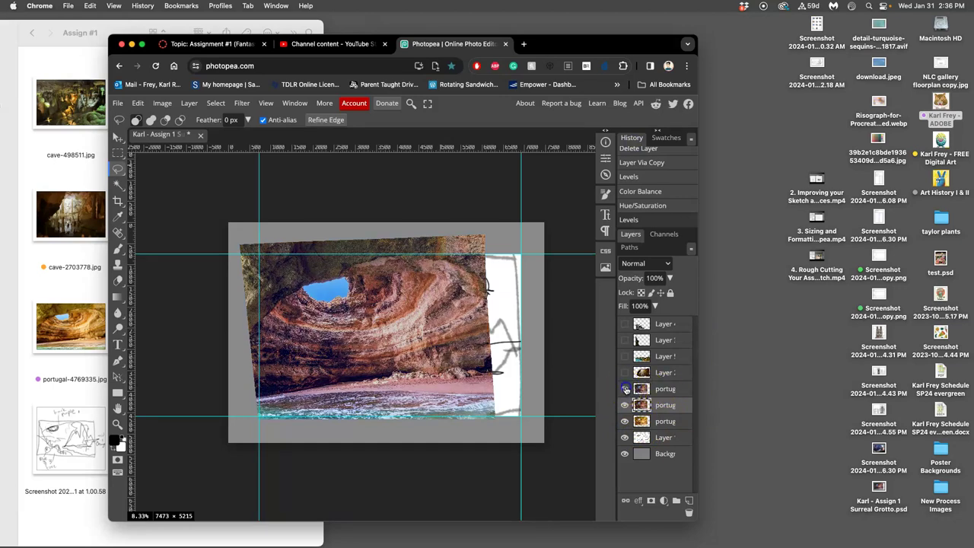
click(624, 390)
click(624, 389)
click(624, 390)
click(624, 389)
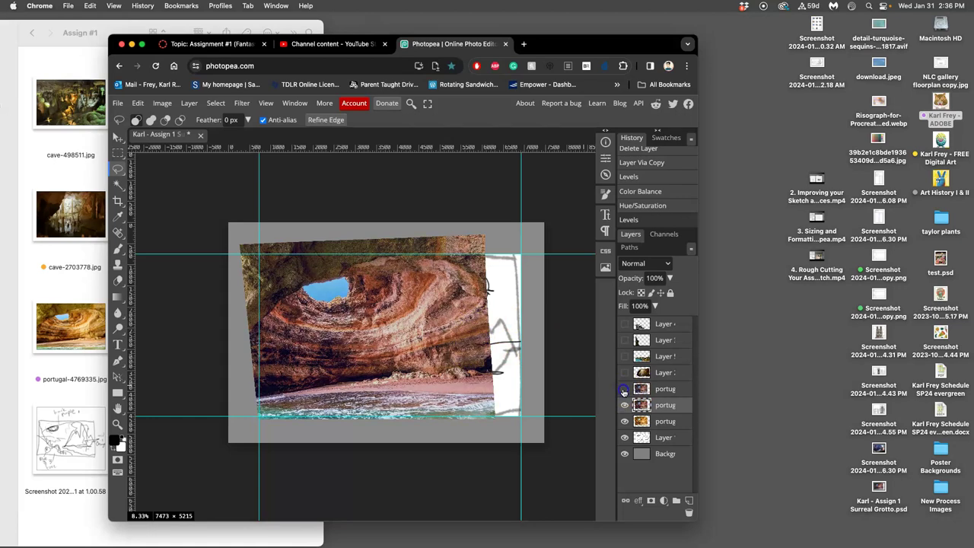
click(624, 390)
Lower the opacity of the top sea-cave copy
click(675, 388)
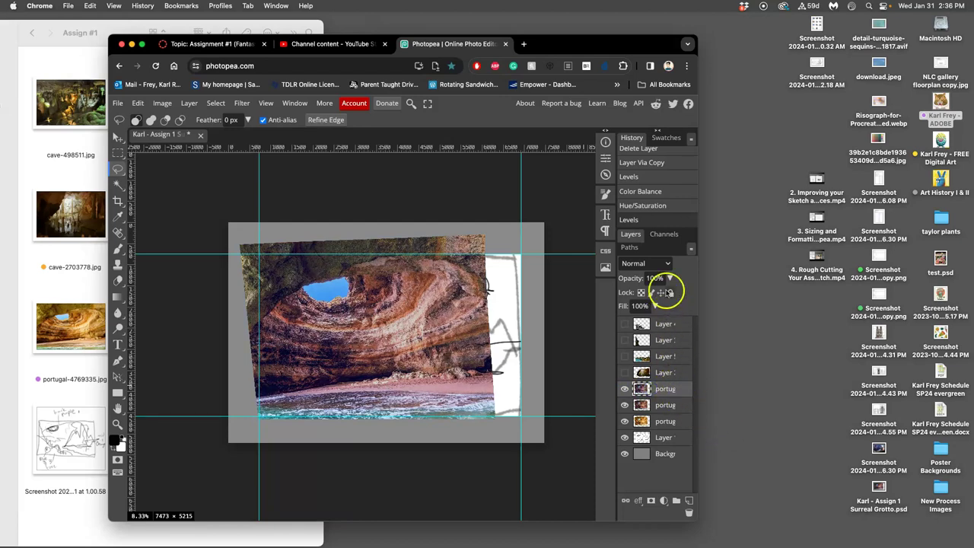
click(669, 278)
drag(667, 295, 661, 296)
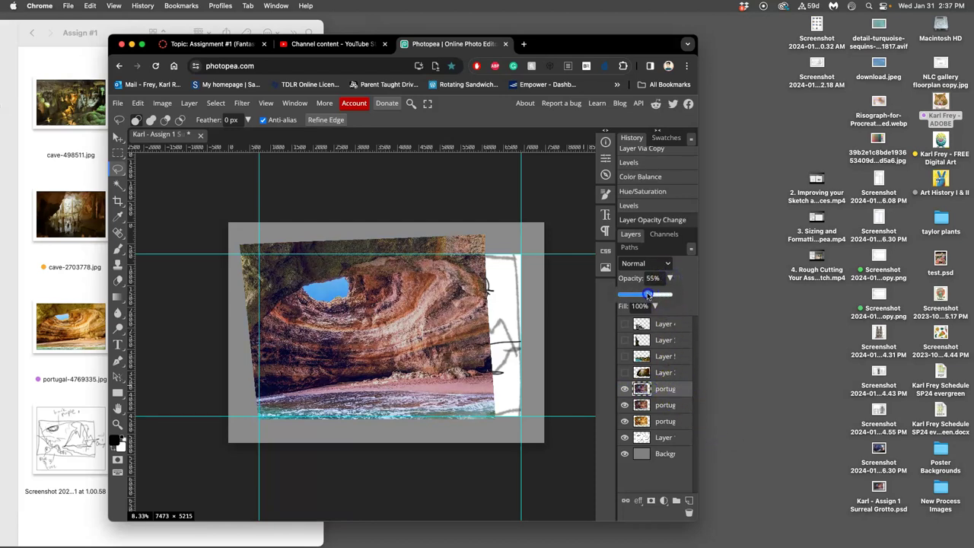
drag(684, 378, 663, 407)
Merge the two sea-cave copies and delete the leftover cave layer
click(662, 408)
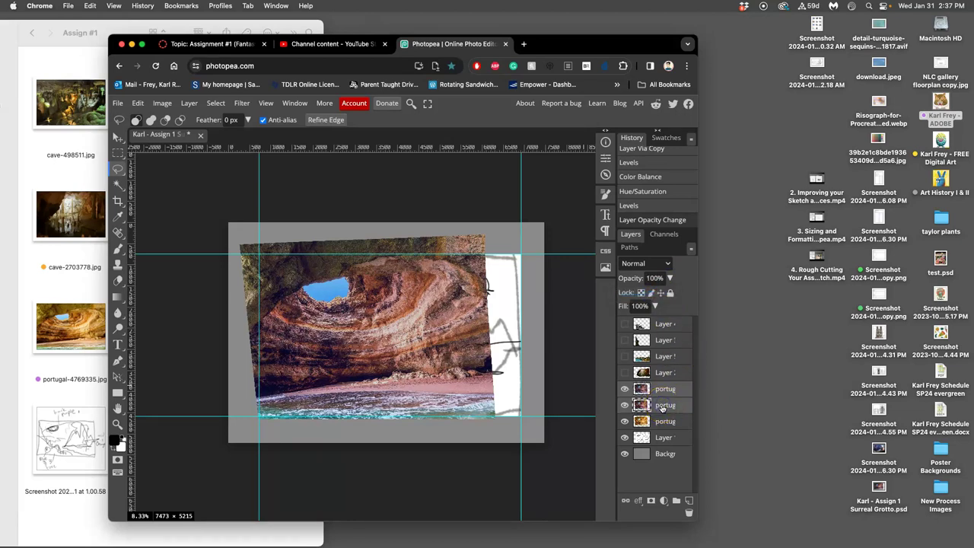
click(189, 103)
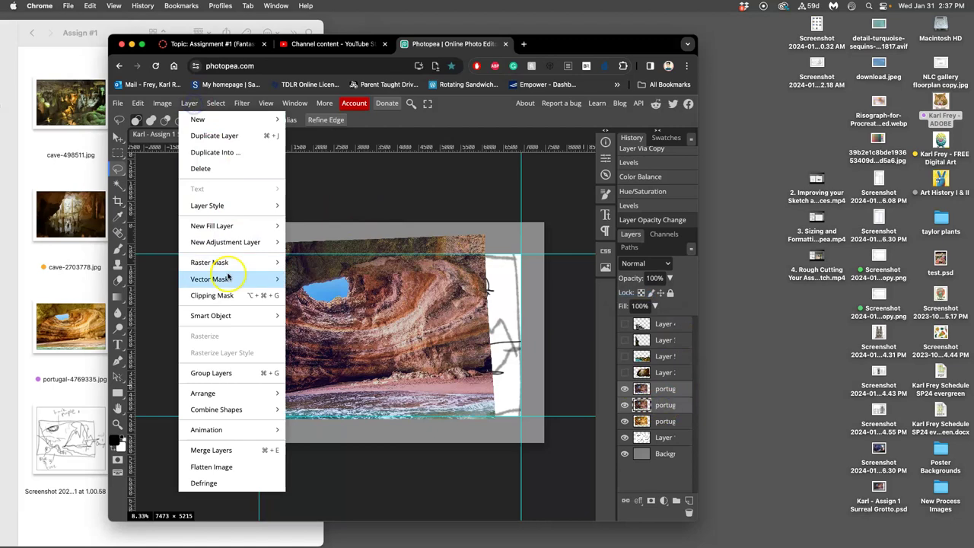
click(219, 449)
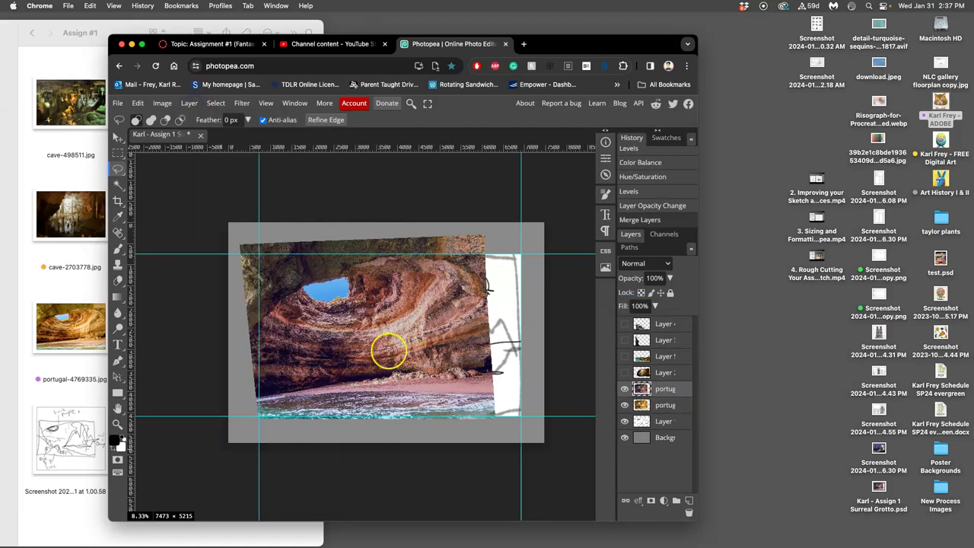
click(622, 389)
click(625, 389)
key(Delete)
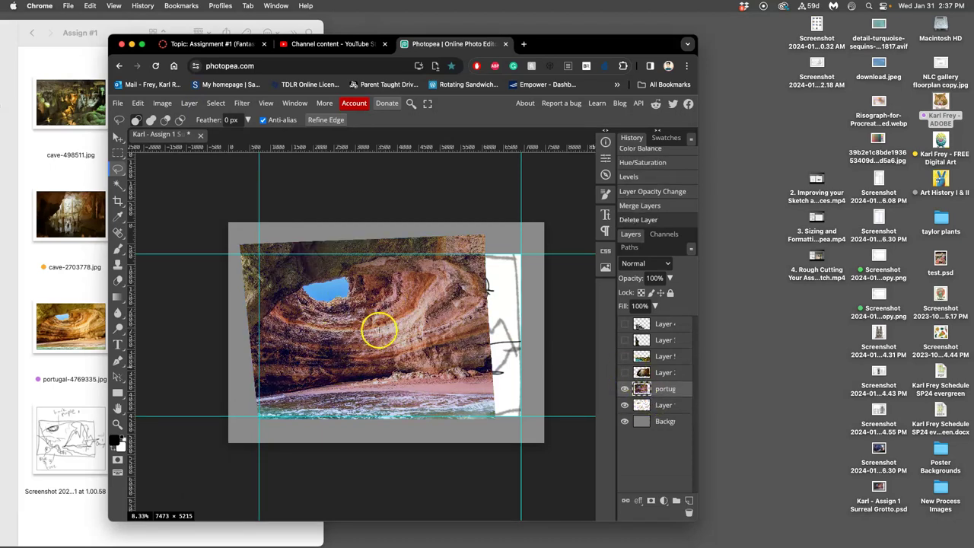
Show the stalactite cave layer (Layer 2) and select it
scroll(364, 305, up, 1)
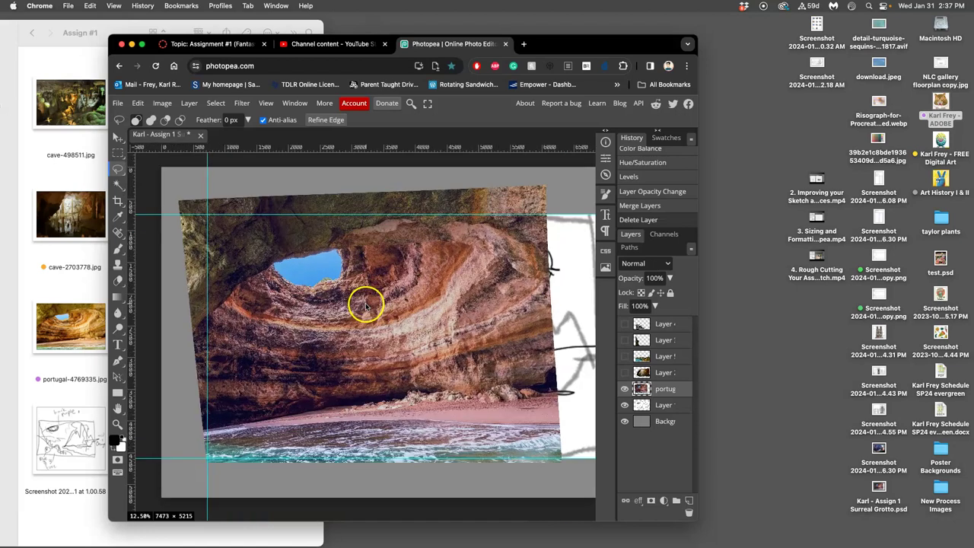
scroll(393, 298, right, 1)
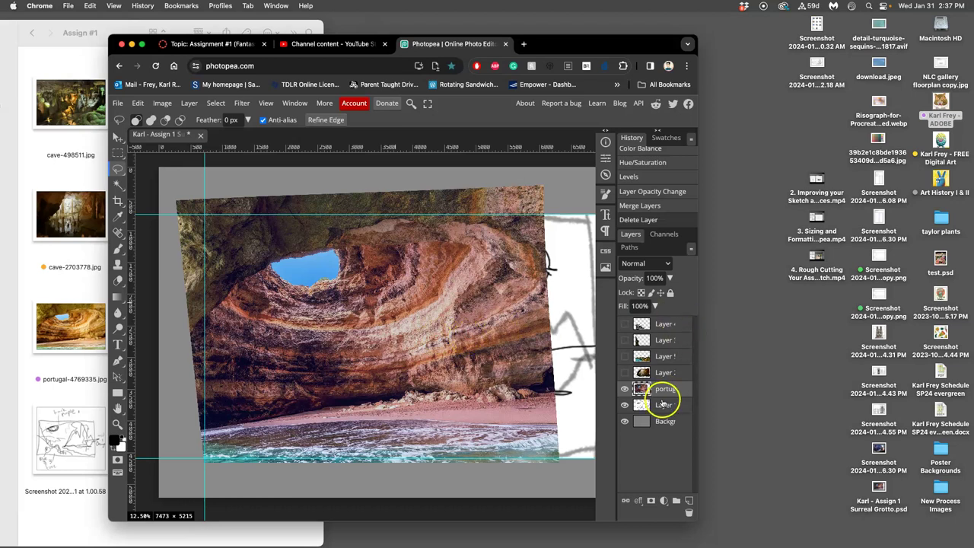
click(624, 372)
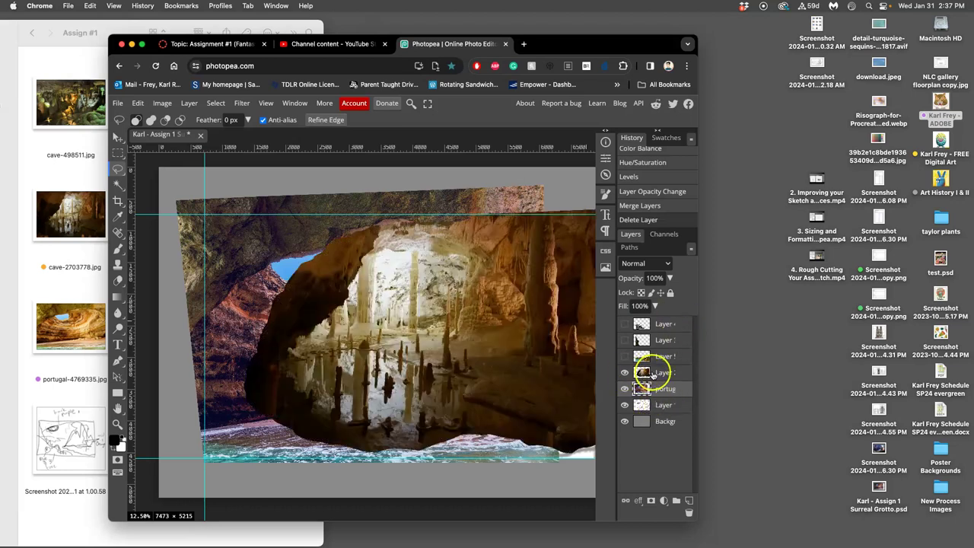
click(652, 373)
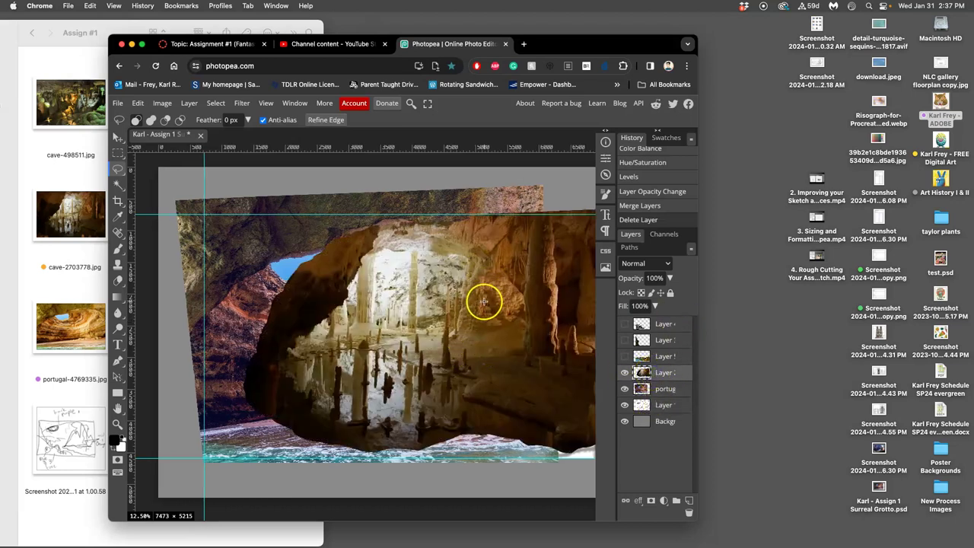
scroll(483, 301, right, 3)
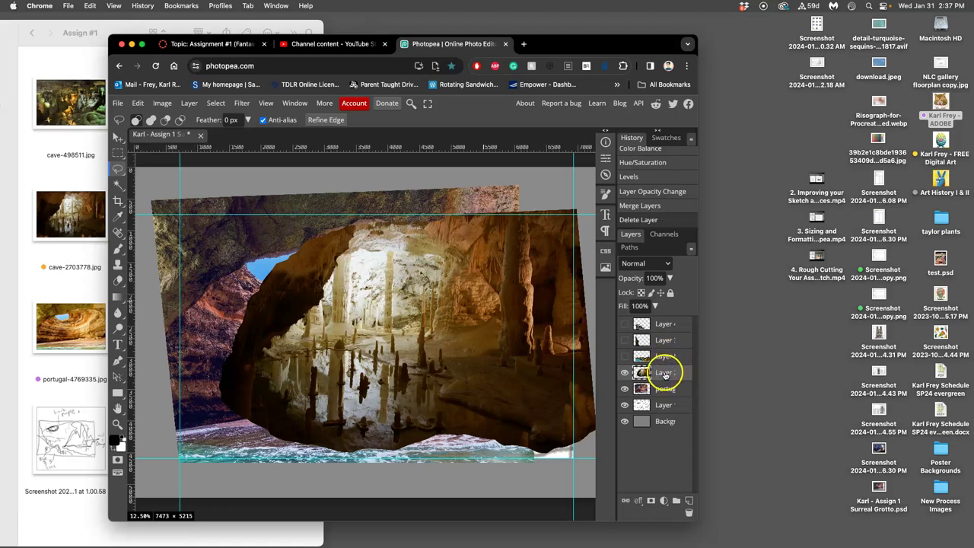
Save the document and duplicate the stalactite cave layer
key(ctrl+s)
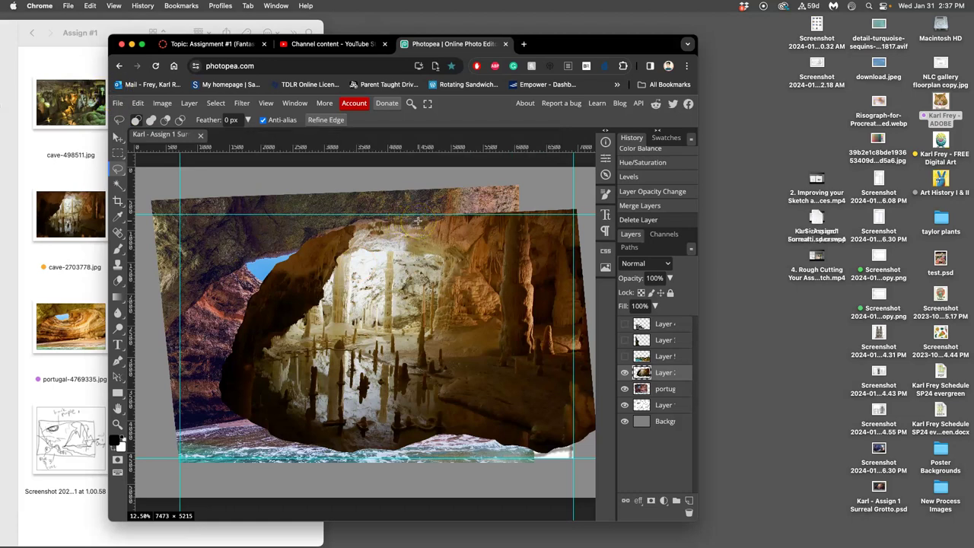
click(663, 373)
key(ctrl+j)
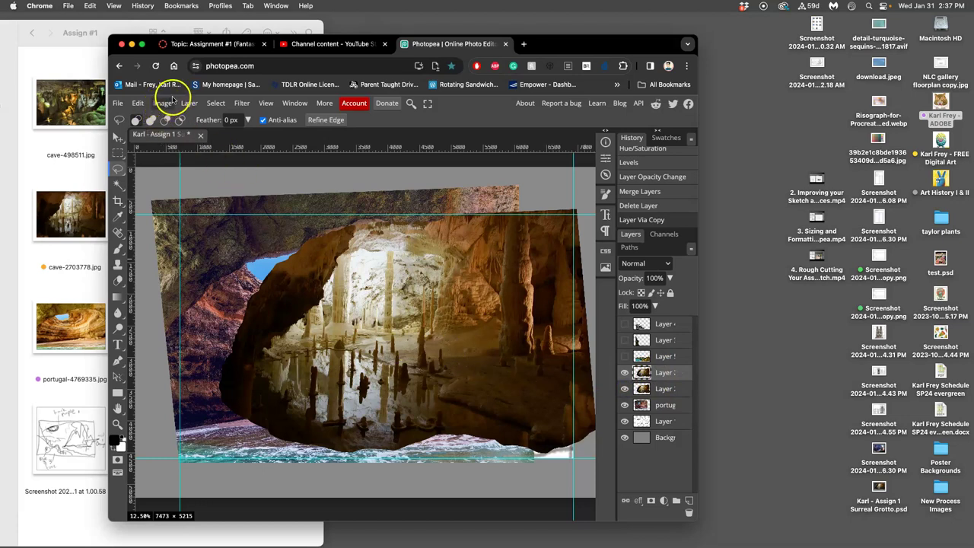
Apply Levels to the stalactite copy: midtones 1.43, output range 7–246
click(161, 104)
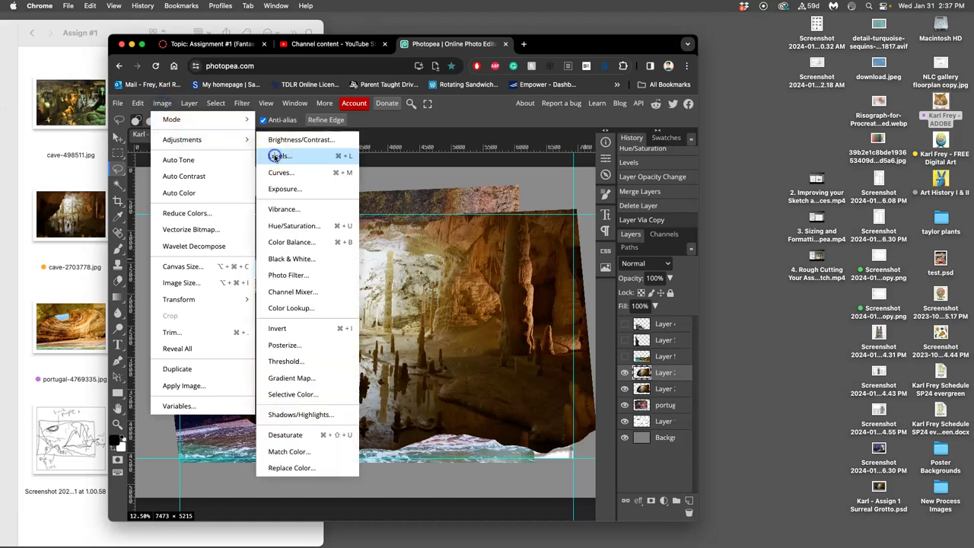
click(275, 154)
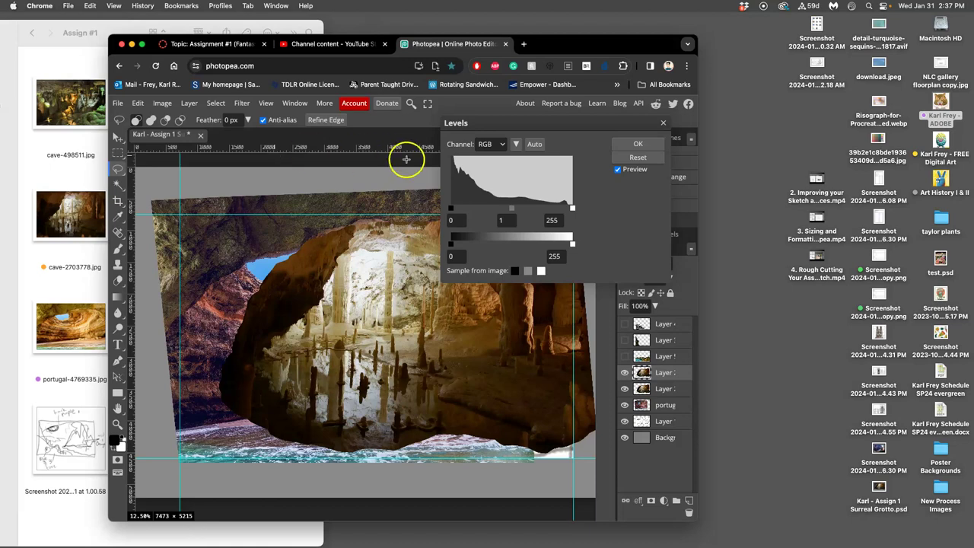
mouse_move(563, 120)
mouse_down()
mouse_move(717, 97)
mouse_move(635, 98)
mouse_up()
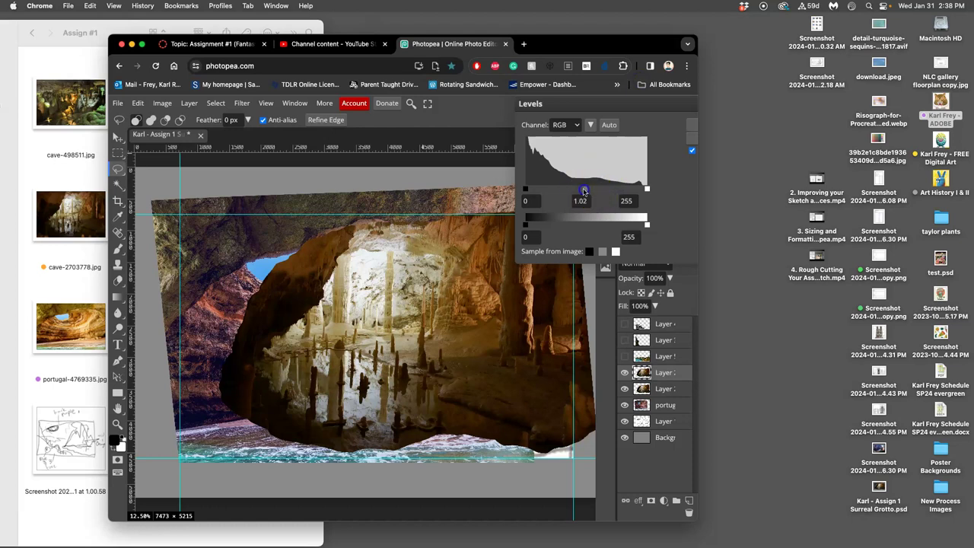
drag(584, 191, 577, 193)
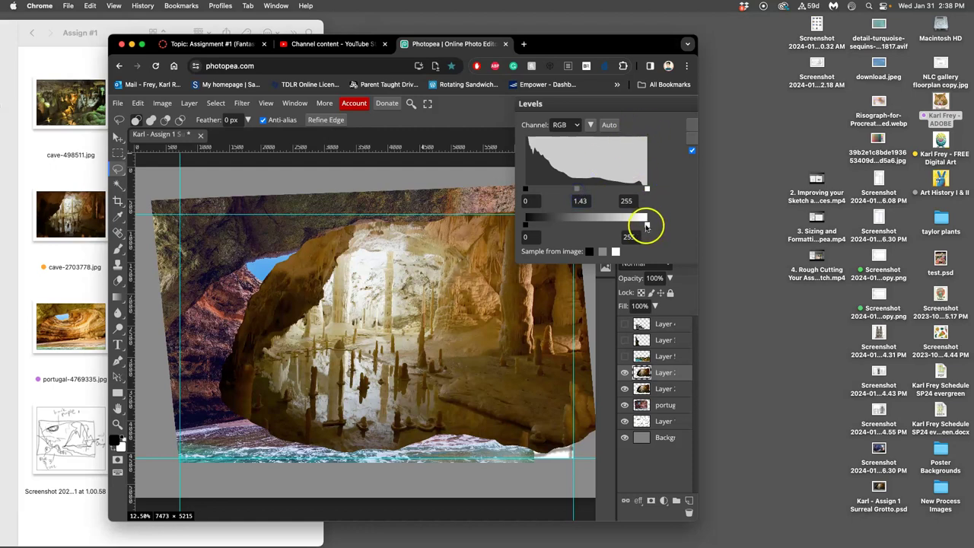
mouse_move(646, 225)
mouse_down()
mouse_move(637, 225)
mouse_move(656, 227)
mouse_up()
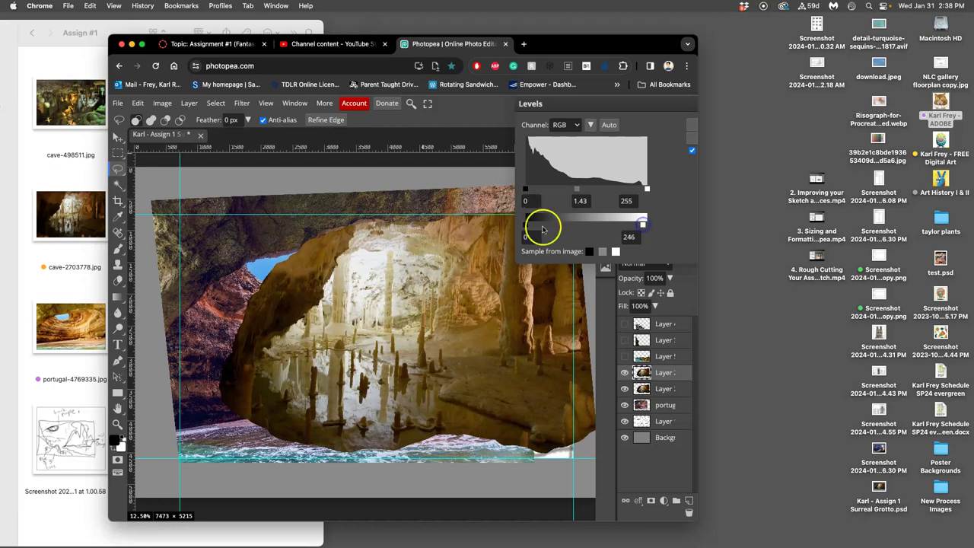
mouse_move(525, 226)
mouse_down()
mouse_move(538, 227)
mouse_move(526, 230)
mouse_up()
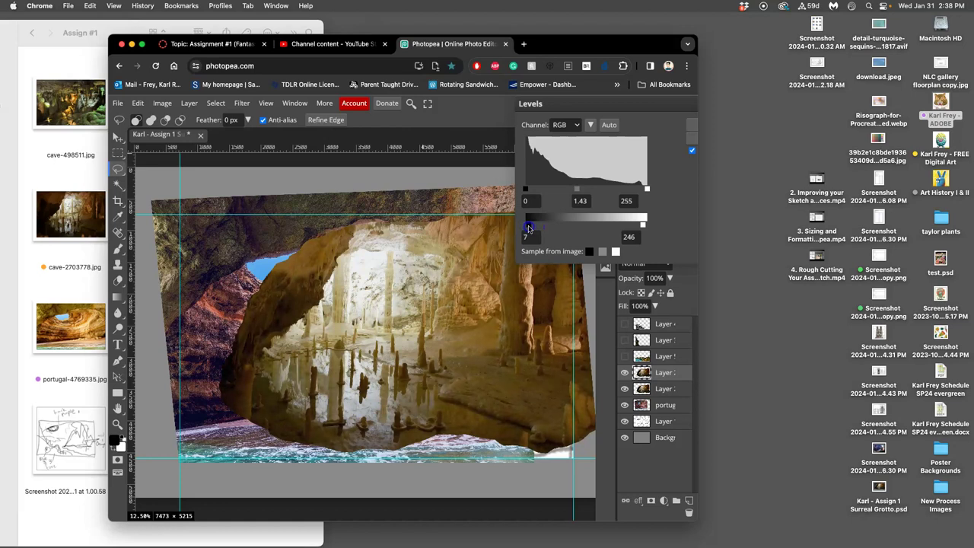
drag(648, 104, 576, 104)
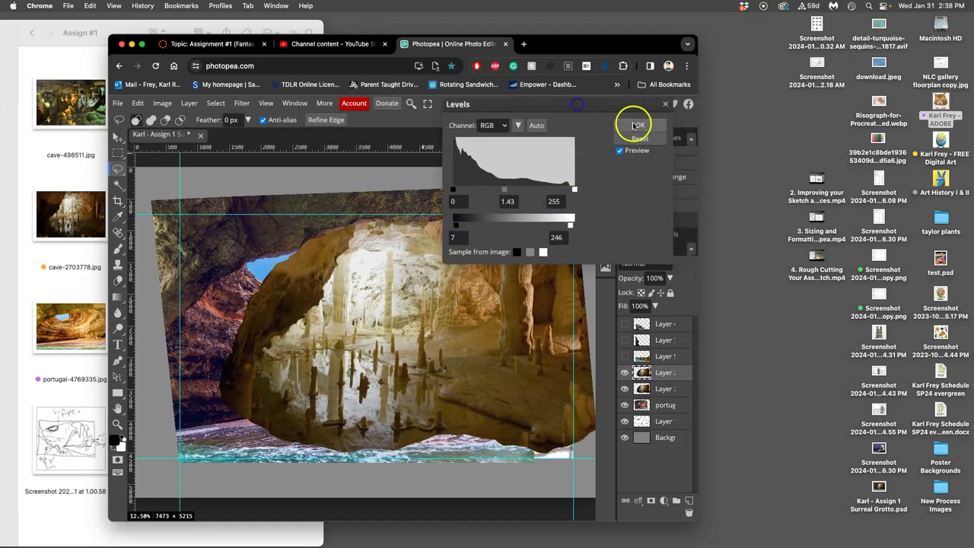
click(638, 125)
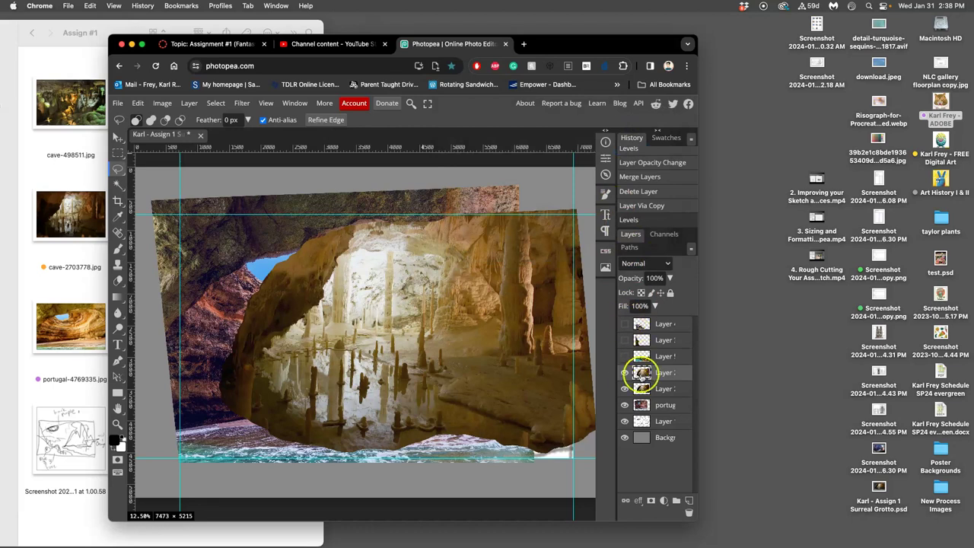
click(624, 373)
click(624, 373)
click(624, 374)
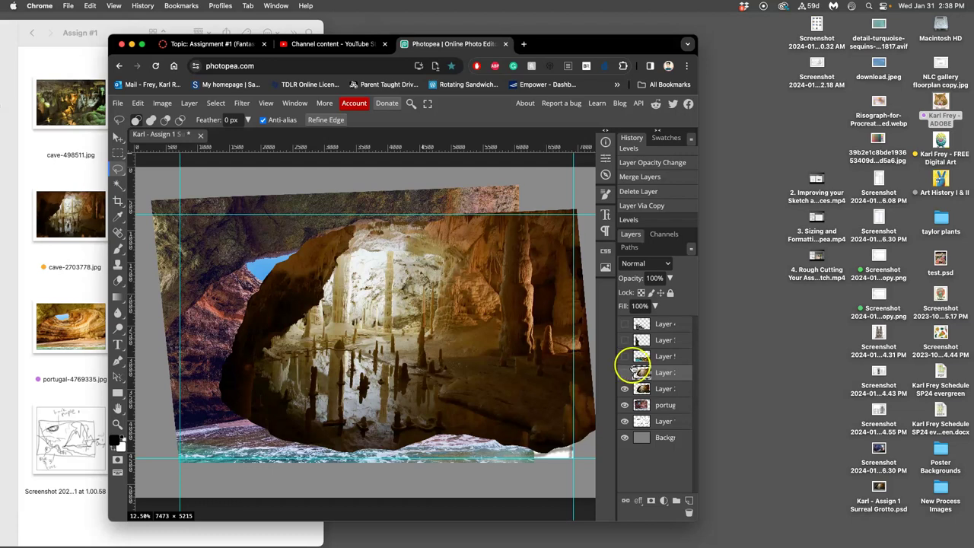
click(624, 373)
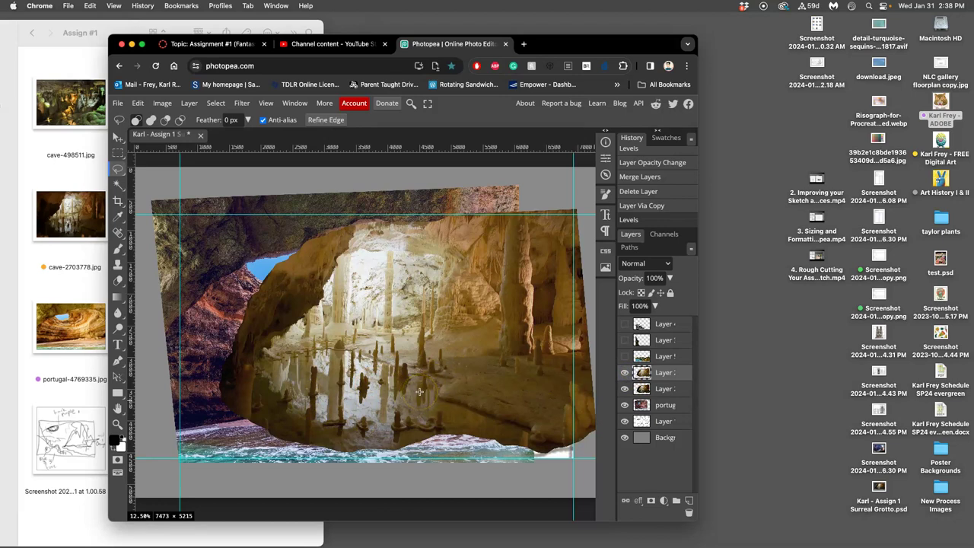
drag(425, 393, 434, 392)
click(624, 372)
In Color Balance, shift the cave layer's midtones toward cyan and blue
click(163, 104)
mouse_move(181, 140)
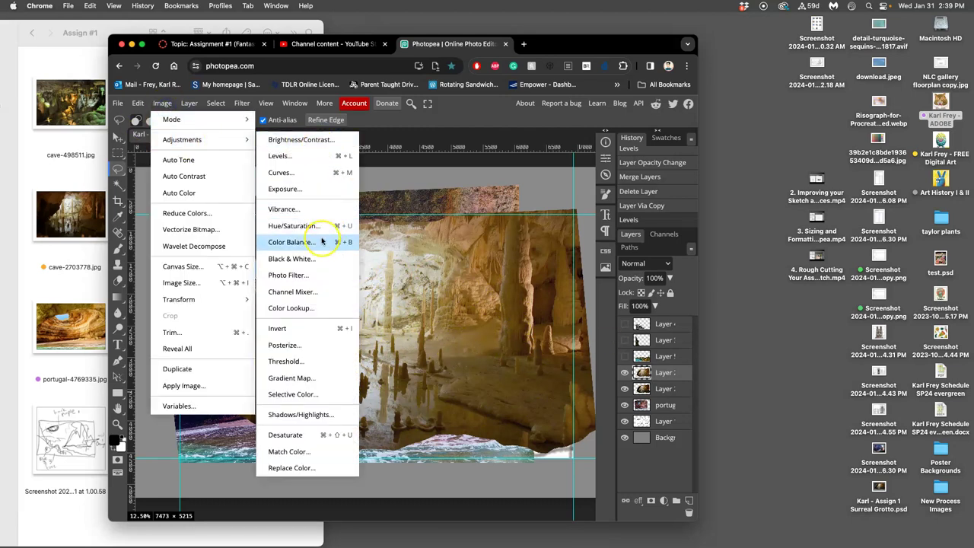
click(322, 241)
drag(457, 99, 493, 82)
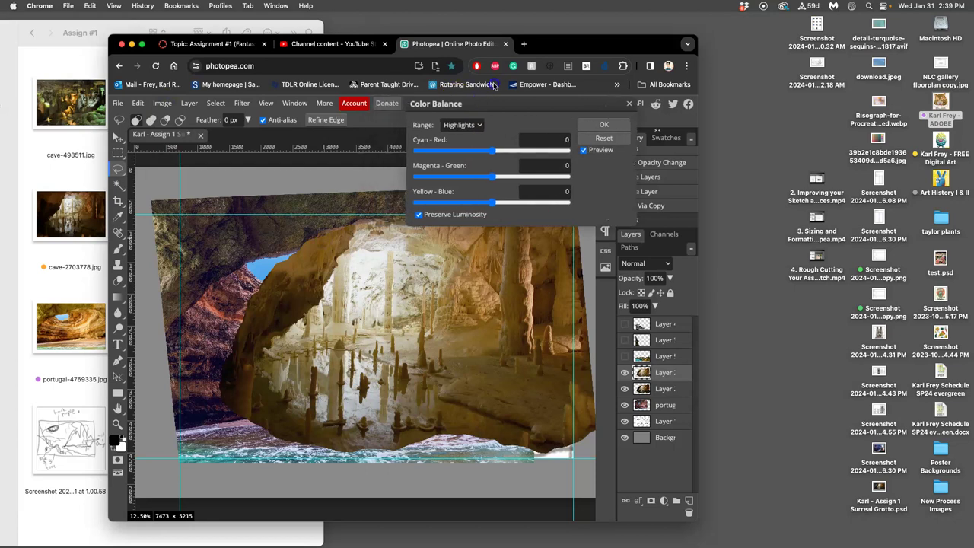
click(463, 124)
click(462, 113)
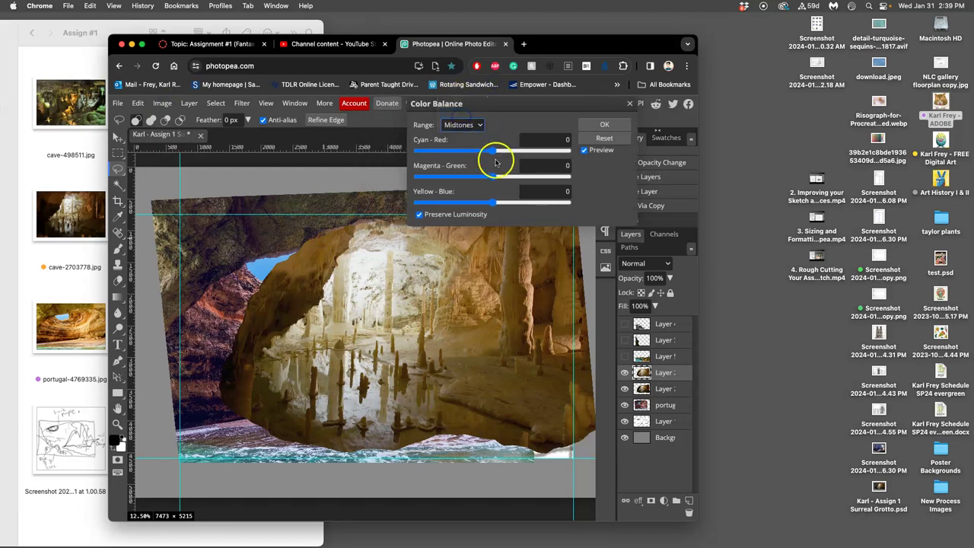
click(494, 203)
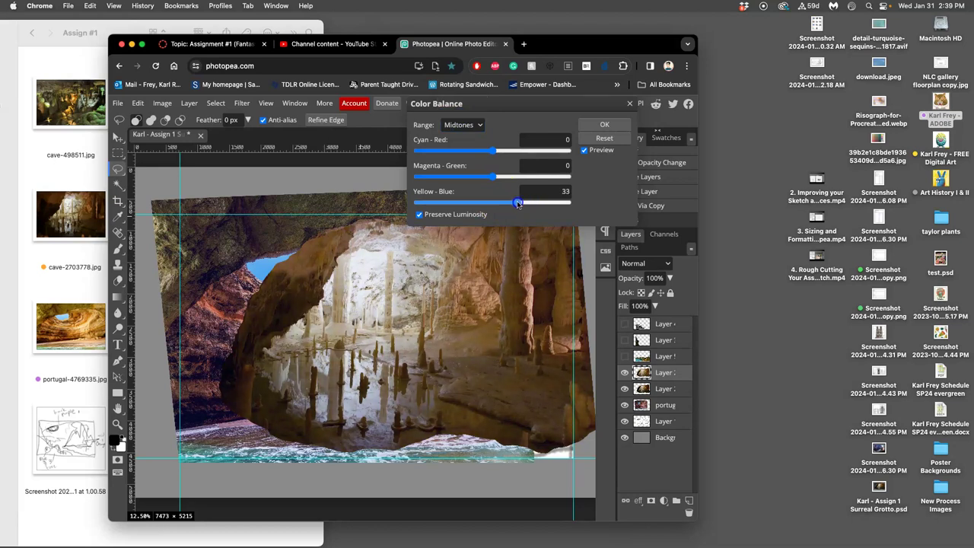
drag(518, 204, 517, 204)
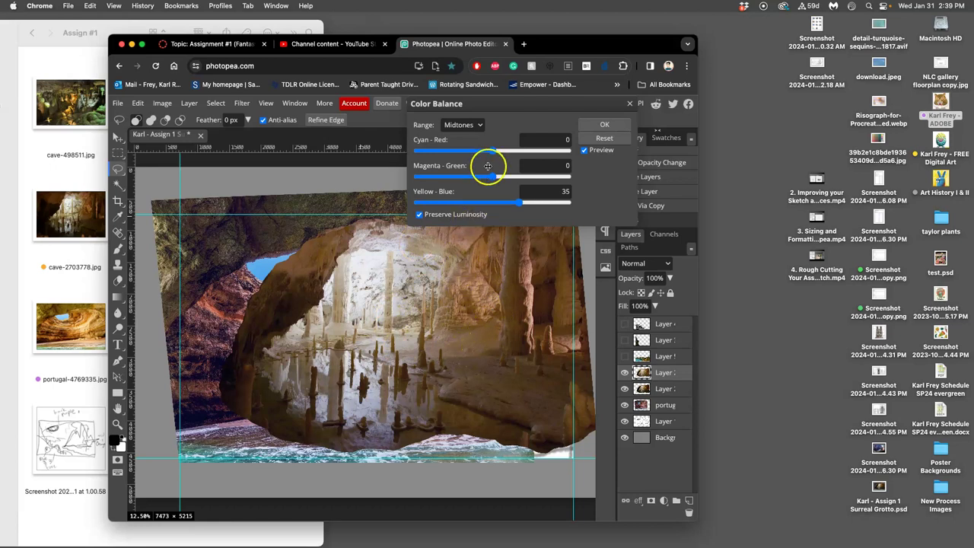
drag(491, 153, 490, 153)
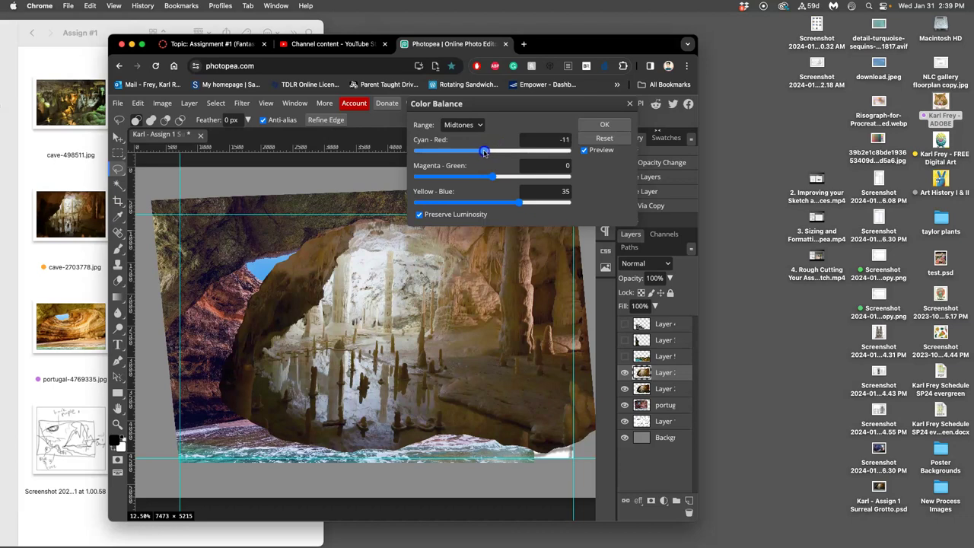
mouse_move(479, 152)
mouse_down()
mouse_move(421, 152)
mouse_move(466, 154)
mouse_move(506, 179)
mouse_up()
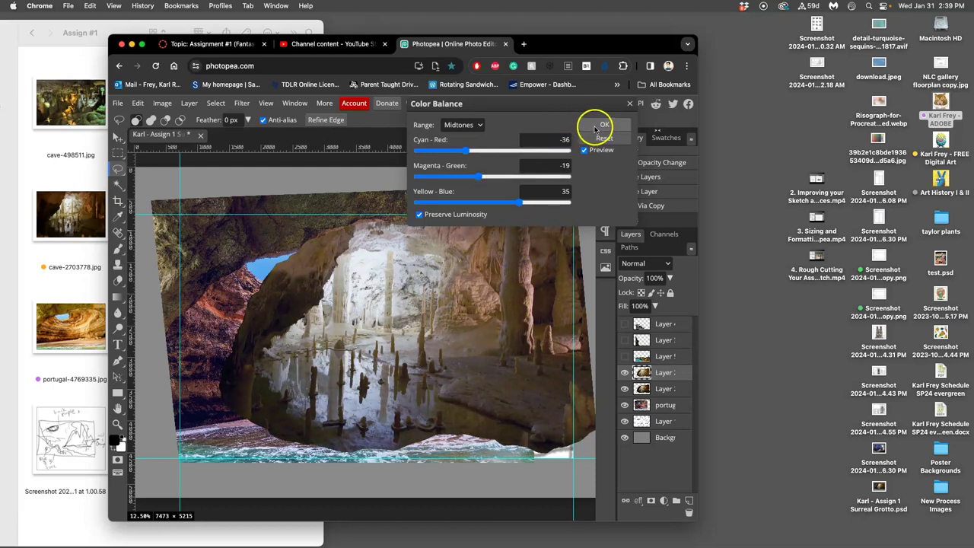
Shift the shadows toward blue and fine-tune their magenta–green balance
click(480, 126)
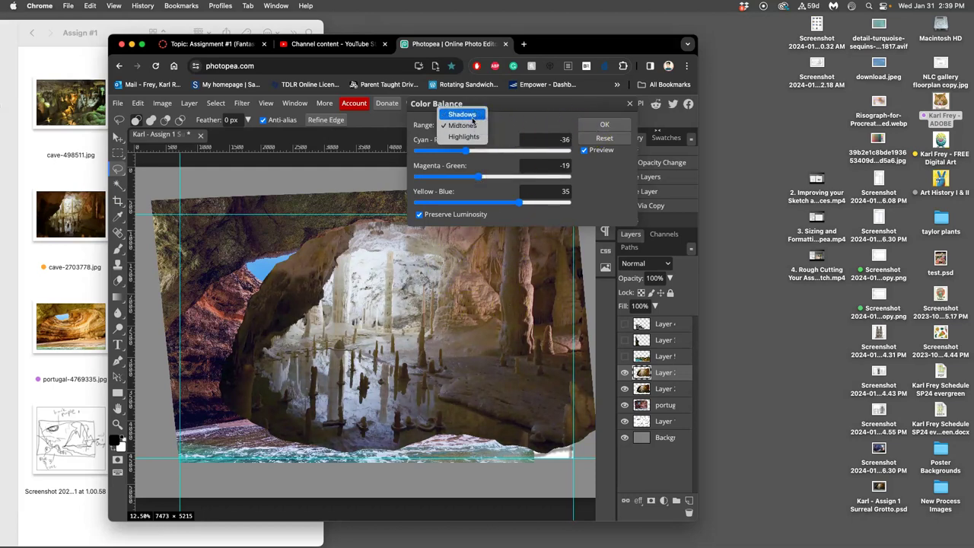
click(462, 115)
click(494, 206)
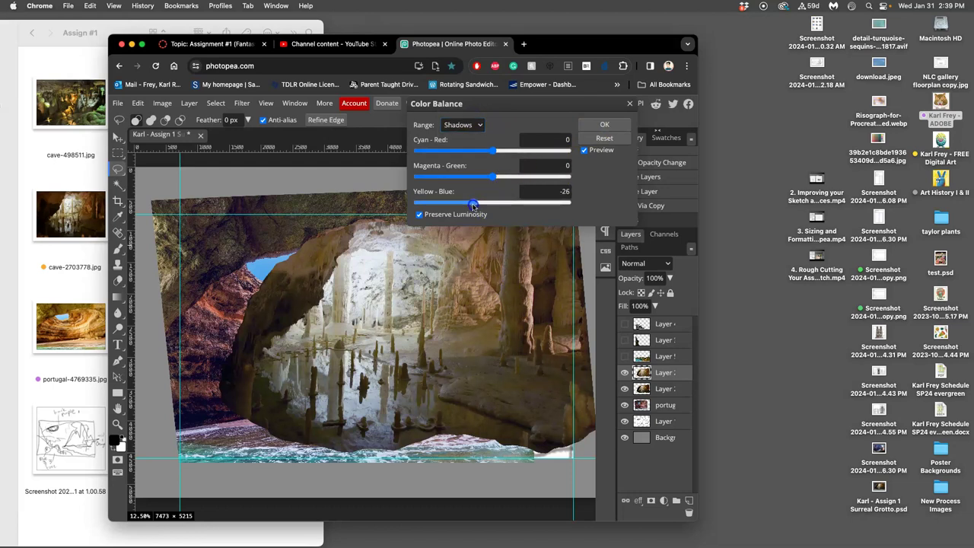
drag(483, 206, 506, 207)
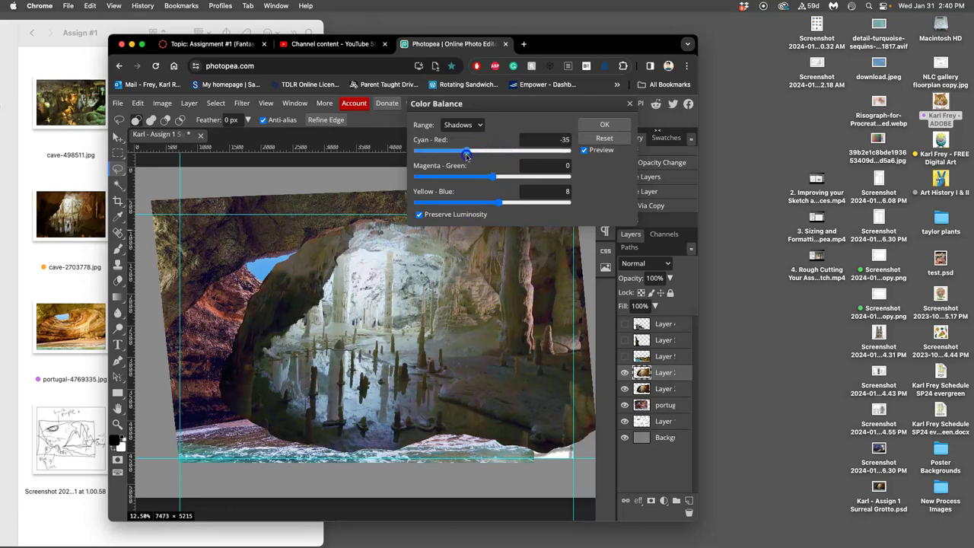
click(492, 177)
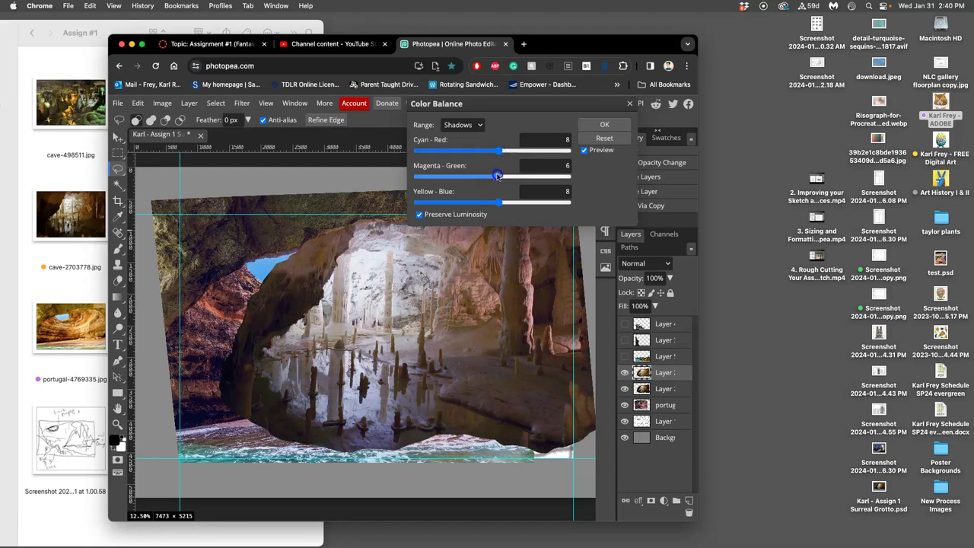
drag(499, 175, 497, 175)
Nudge the highlights slightly toward cyan and yellow, then apply the Color Balance
click(472, 126)
click(464, 146)
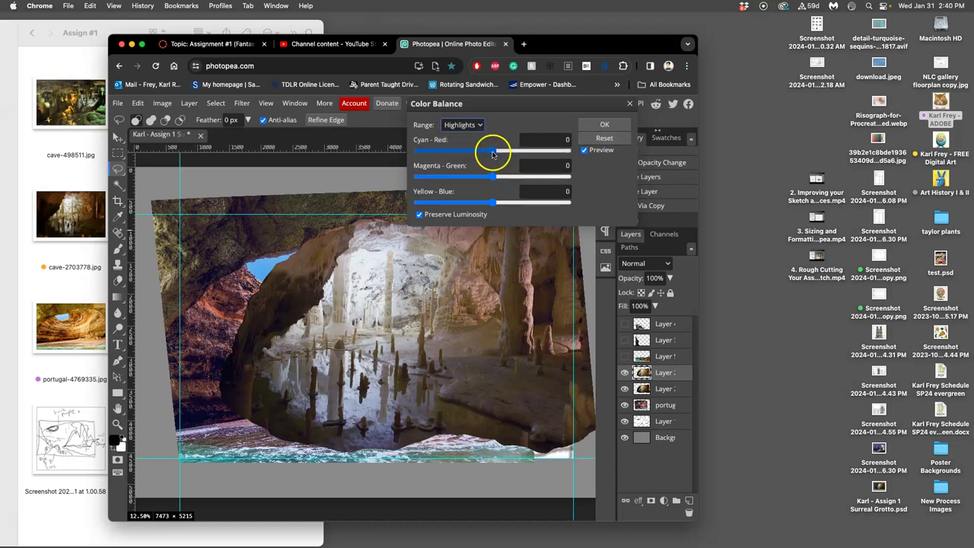
drag(497, 157, 486, 156)
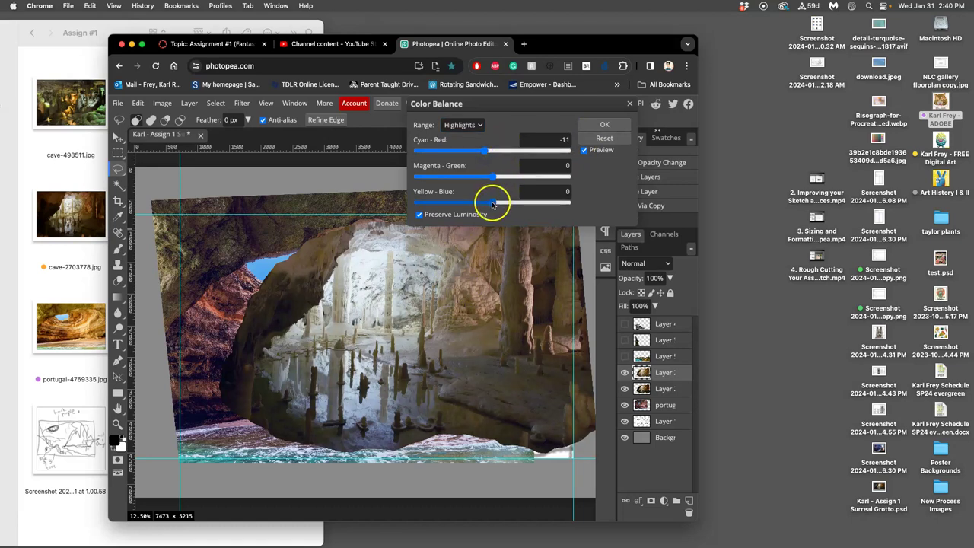
drag(495, 202, 481, 204)
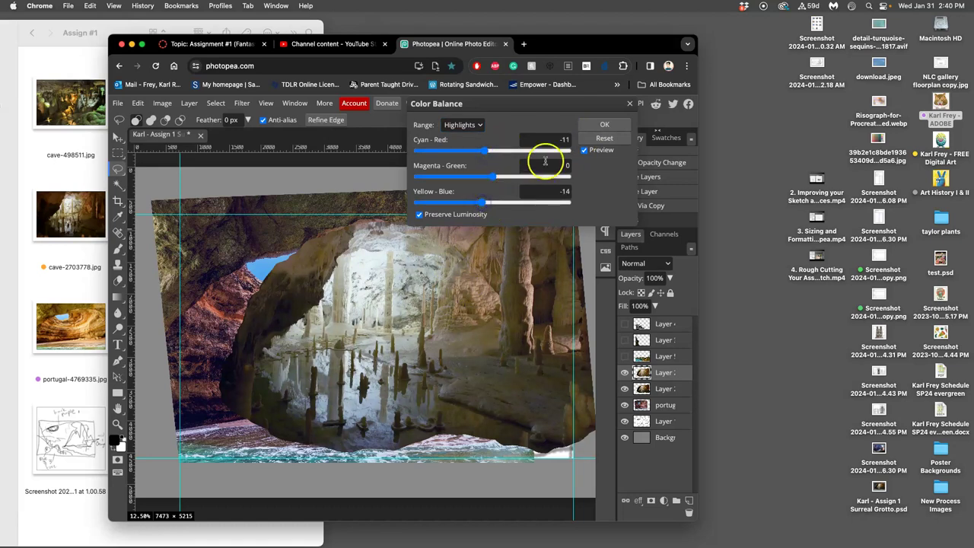
click(597, 124)
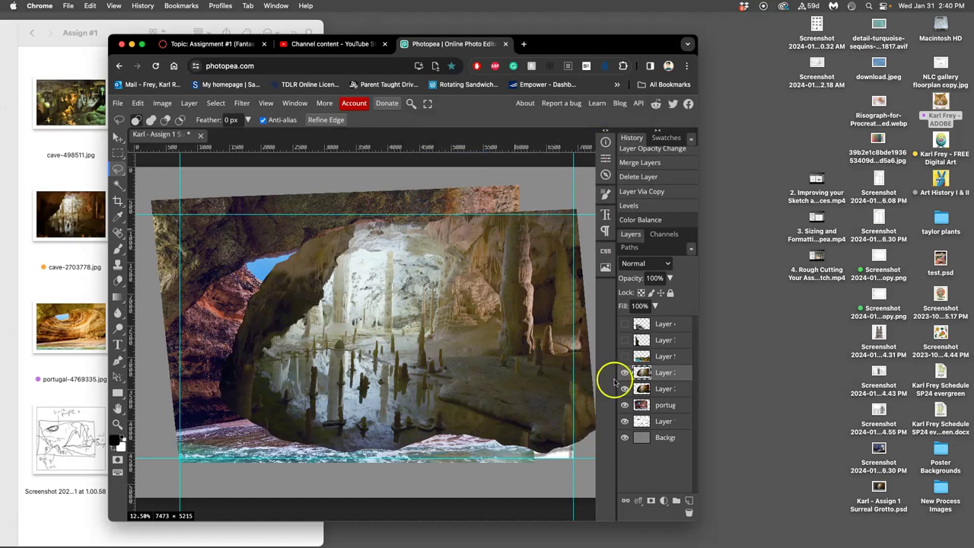
Compare the cave layer with and without Color Balance via History, keeping the balanced version
click(625, 372)
click(624, 372)
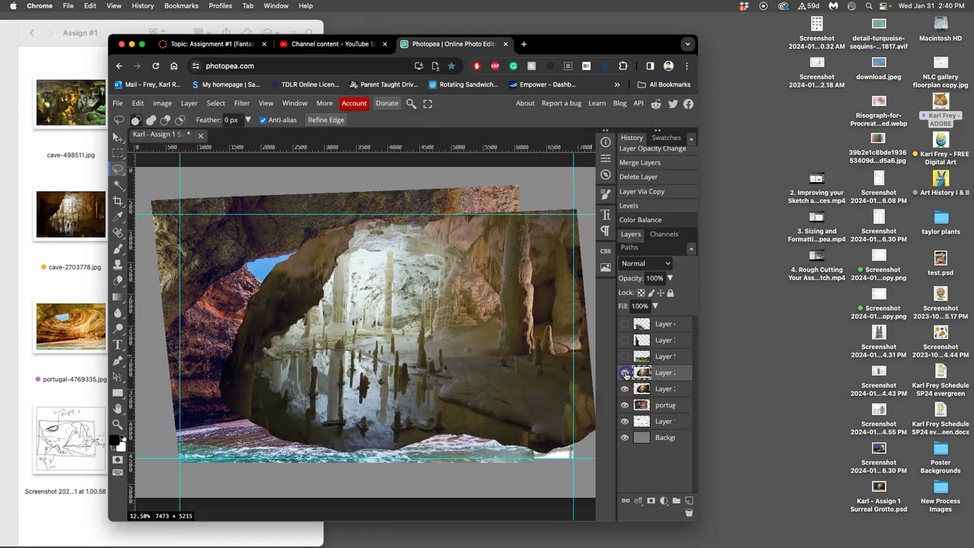
click(636, 207)
click(656, 207)
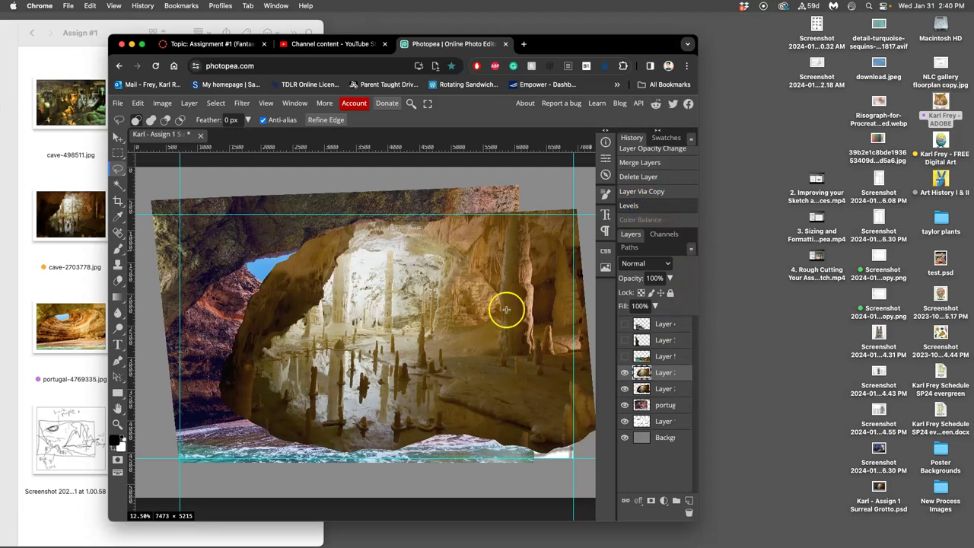
click(644, 220)
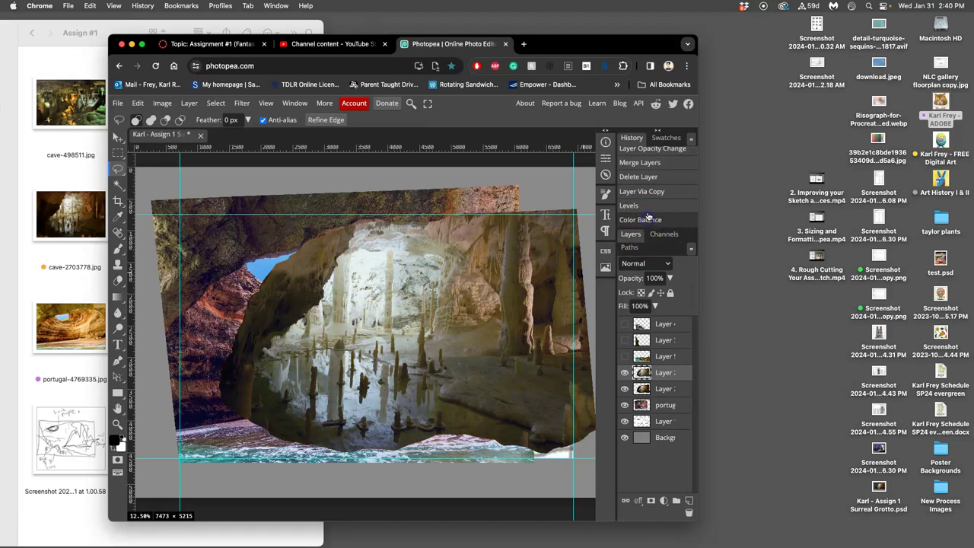
click(647, 206)
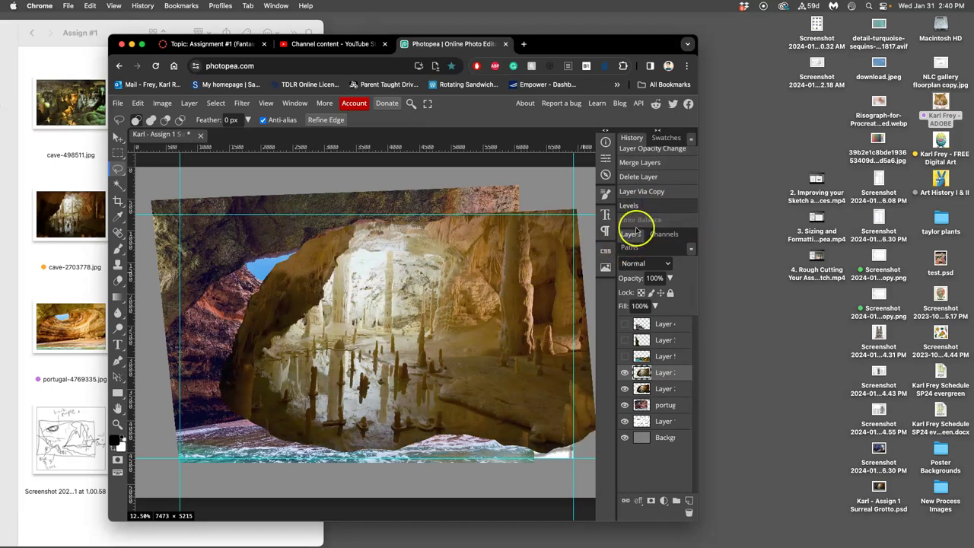
click(640, 219)
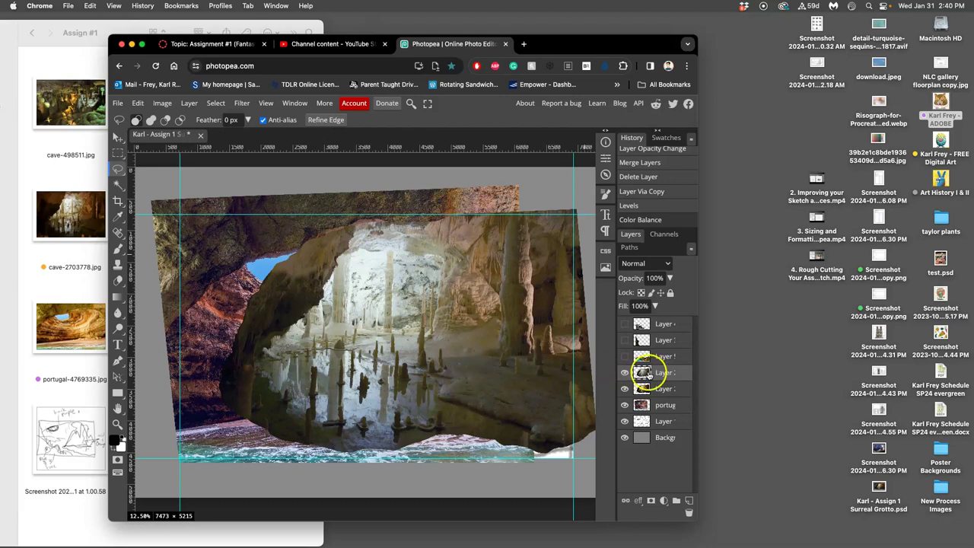
click(162, 103)
mouse_move(182, 139)
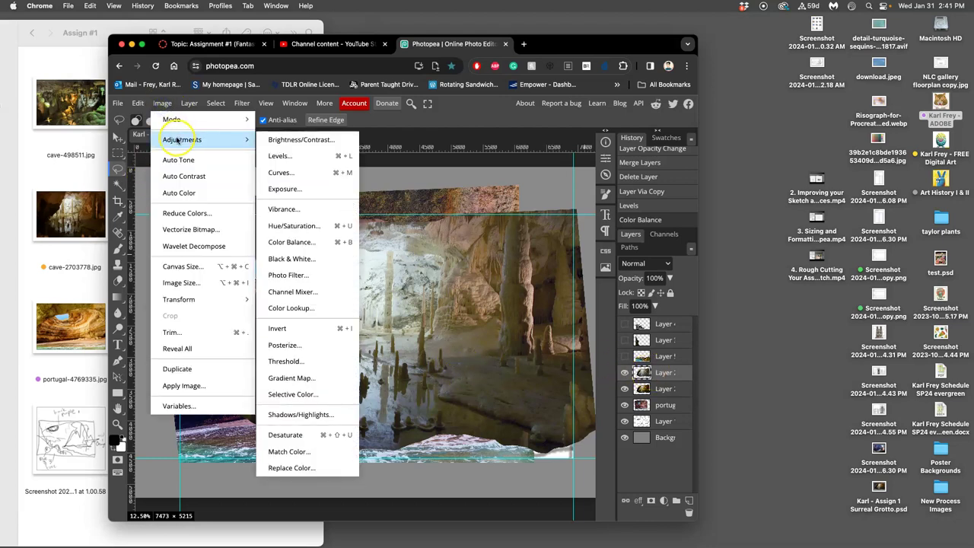
Apply Hue/Saturation to the cave copy with hue -5 and reduced saturation, then compare
click(289, 226)
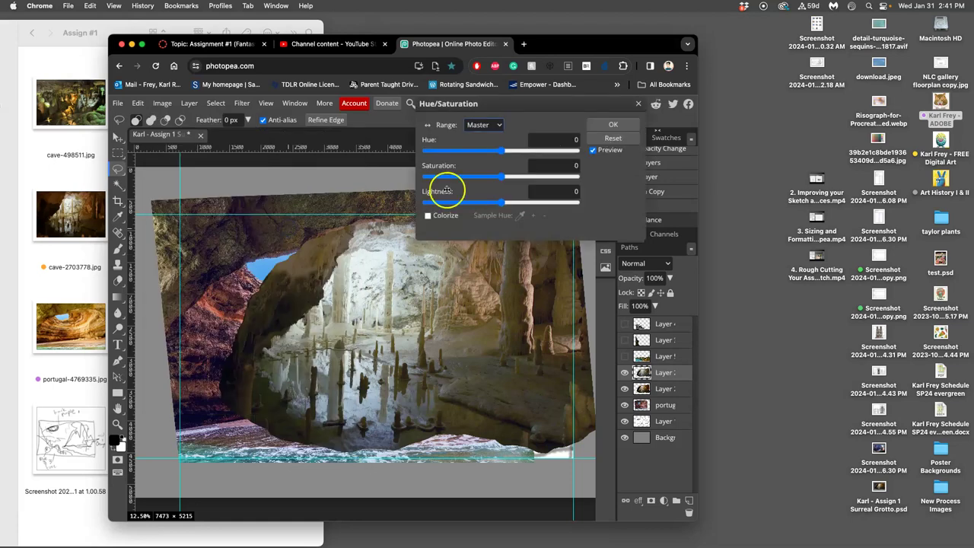
drag(511, 110, 579, 82)
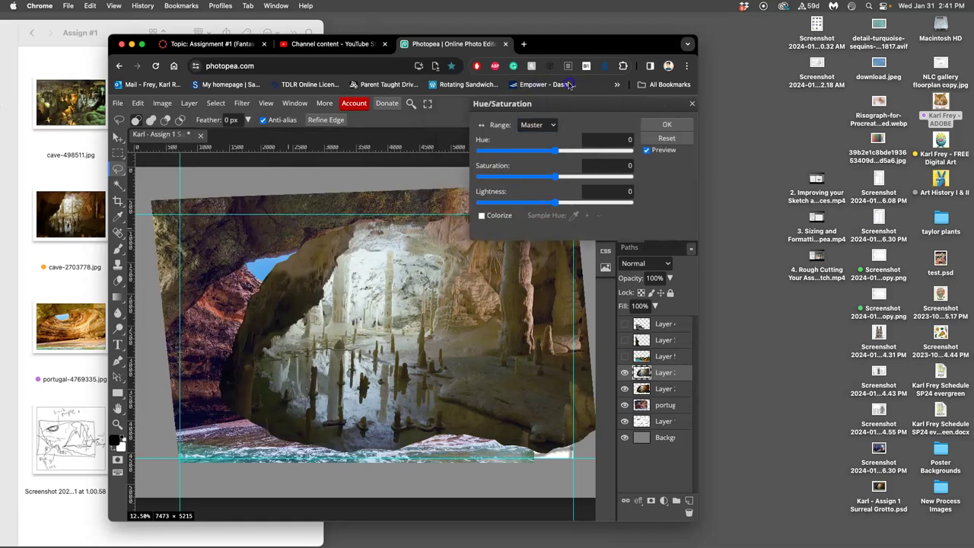
mouse_move(557, 150)
mouse_down()
mouse_move(576, 153)
mouse_move(542, 152)
mouse_up()
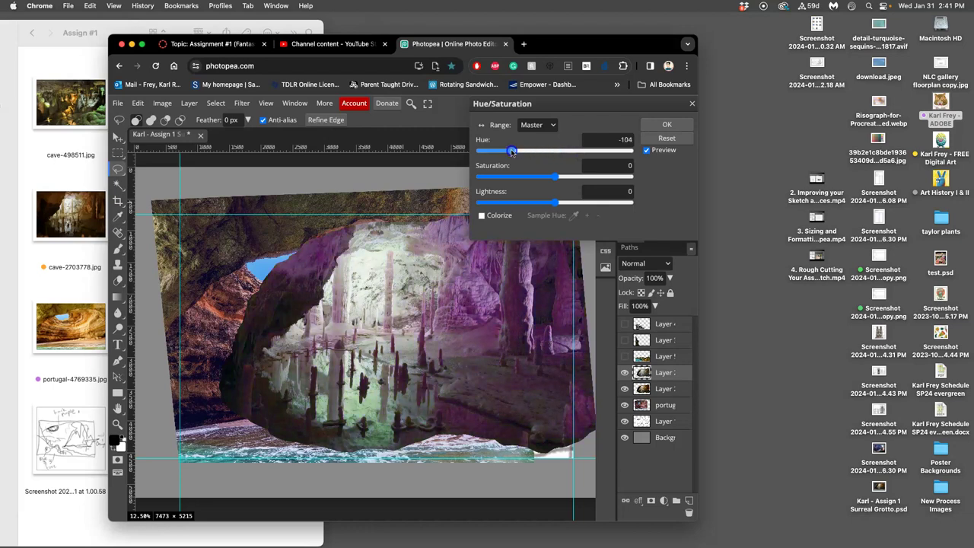
mouse_move(526, 151)
mouse_down()
mouse_move(491, 154)
mouse_move(594, 152)
mouse_move(560, 155)
mouse_up()
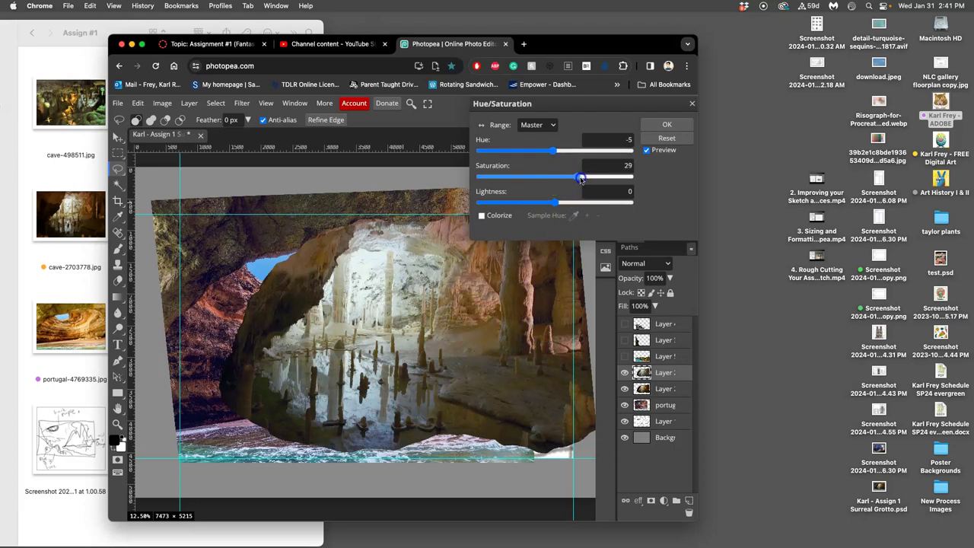
drag(571, 180, 521, 181)
click(660, 124)
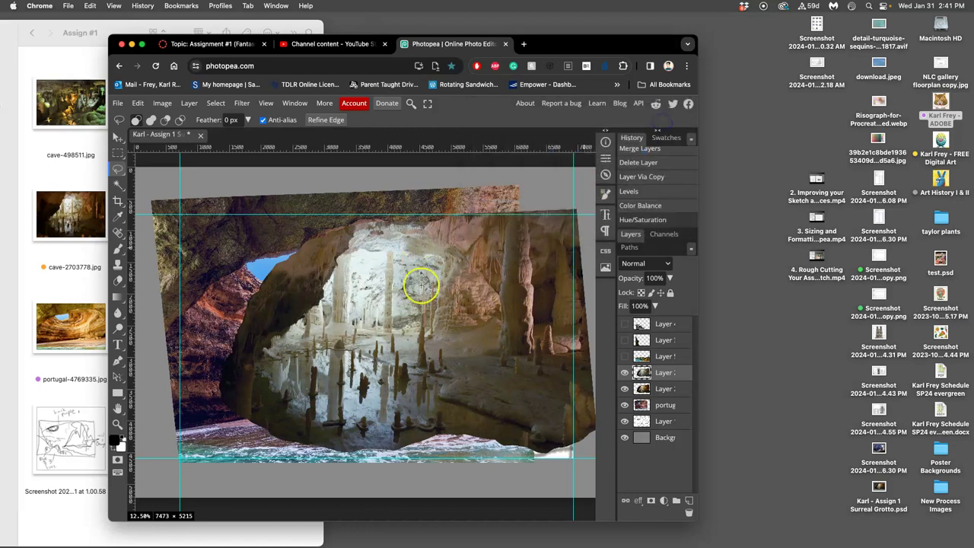
scroll(487, 296, right, 1)
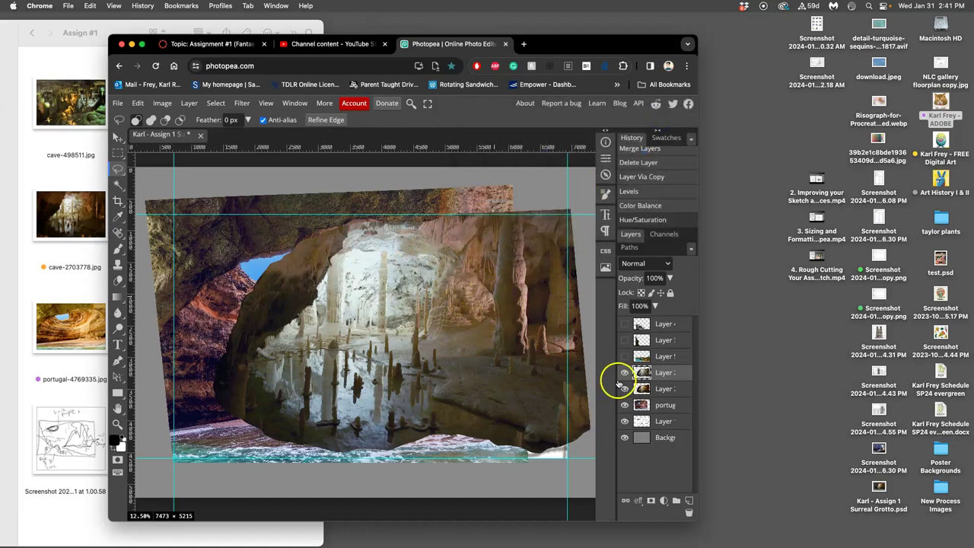
click(624, 372)
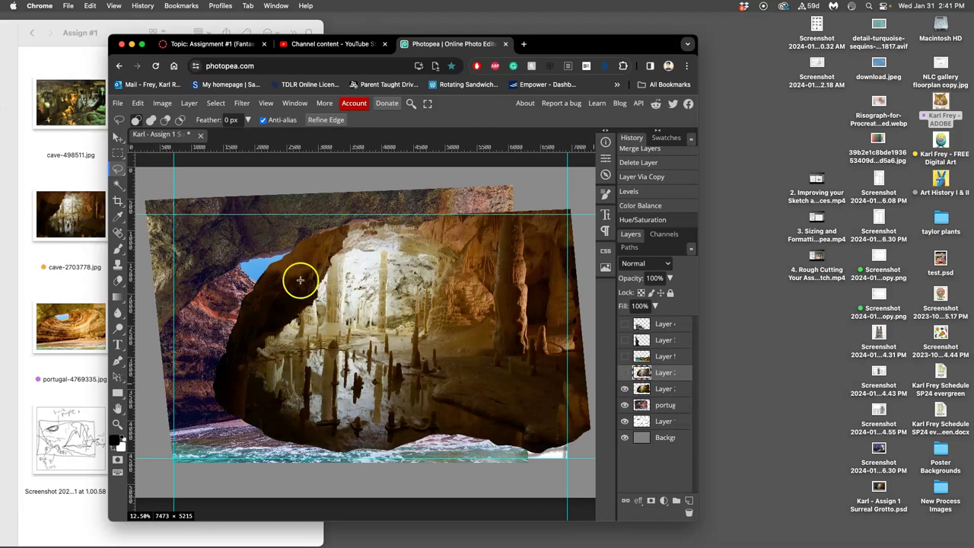
click(624, 372)
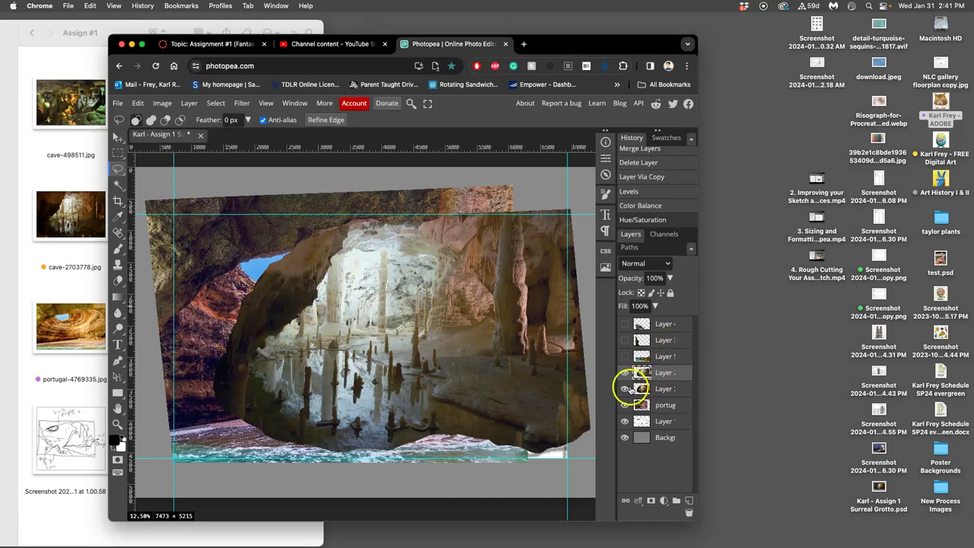
Show and select the water and rocky shore layer, then save
click(625, 356)
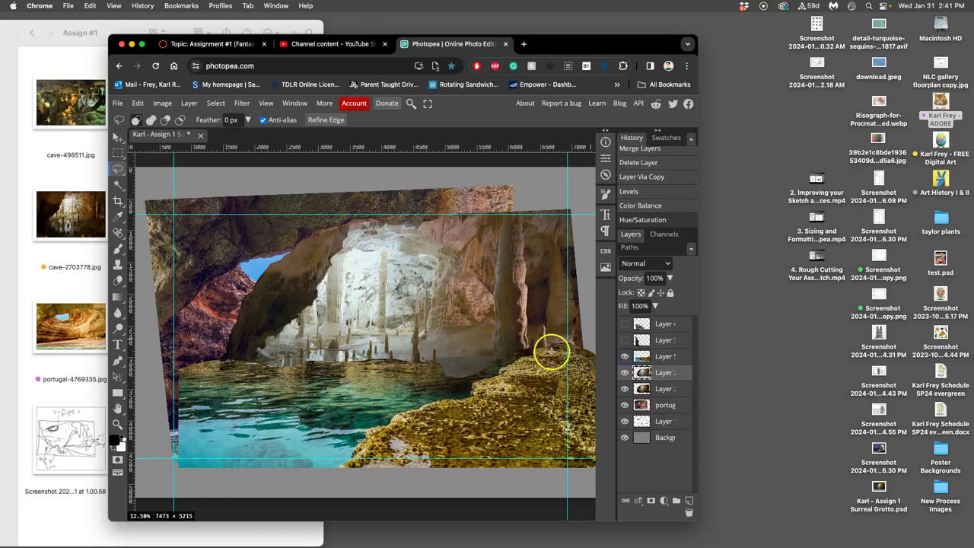
click(664, 356)
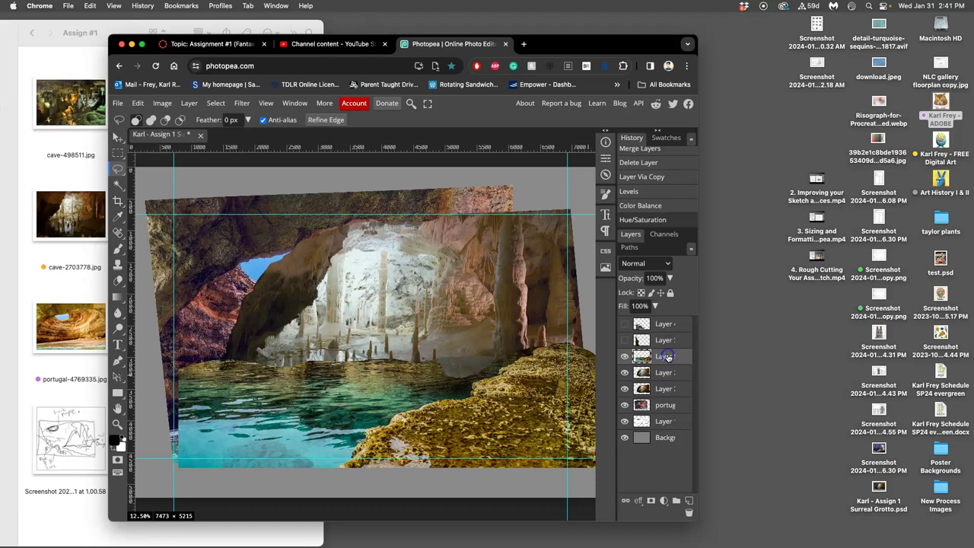
key(ctrl+s)
Apply Levels to the water layer: midtones 1.38, output range 11–244
click(166, 103)
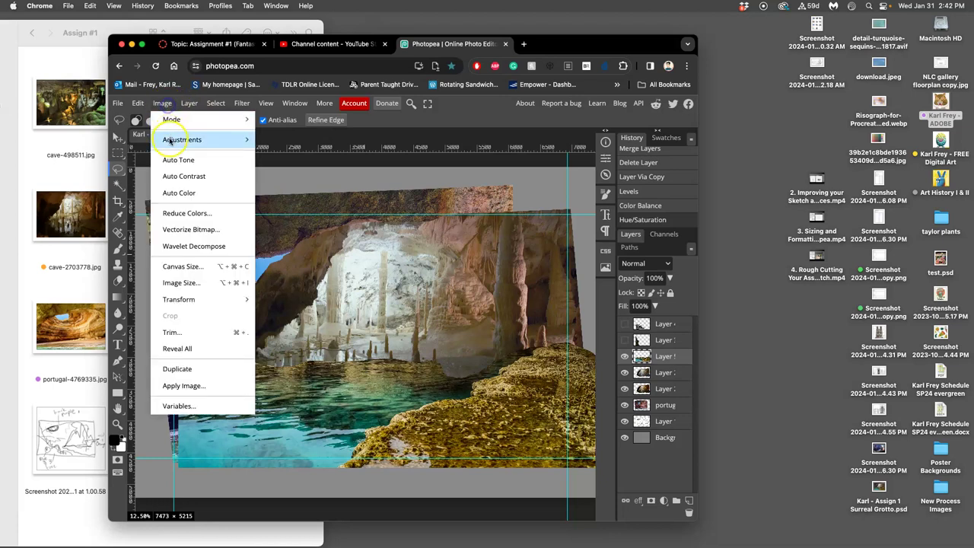
mouse_move(182, 139)
click(283, 153)
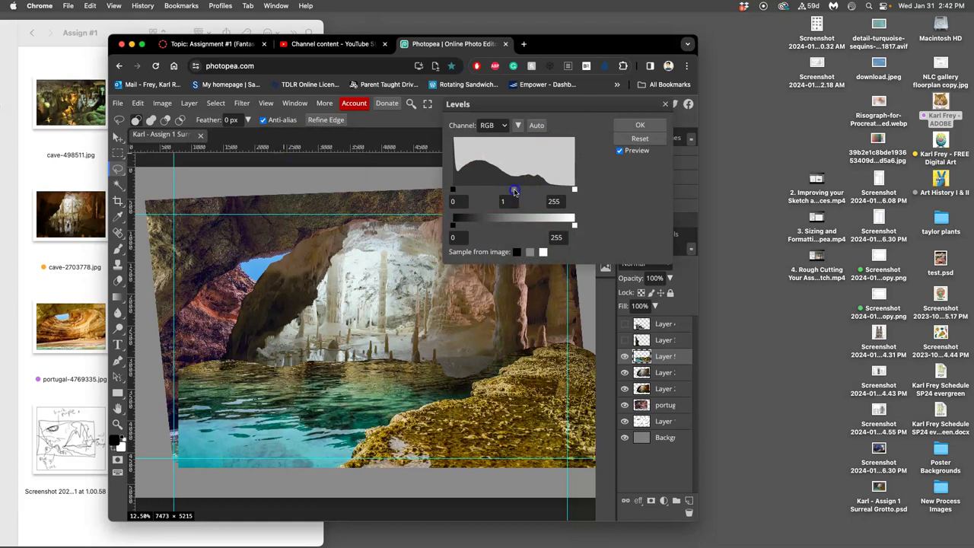
mouse_move(514, 191)
mouse_down()
mouse_move(499, 191)
mouse_move(538, 194)
mouse_move(508, 196)
mouse_up()
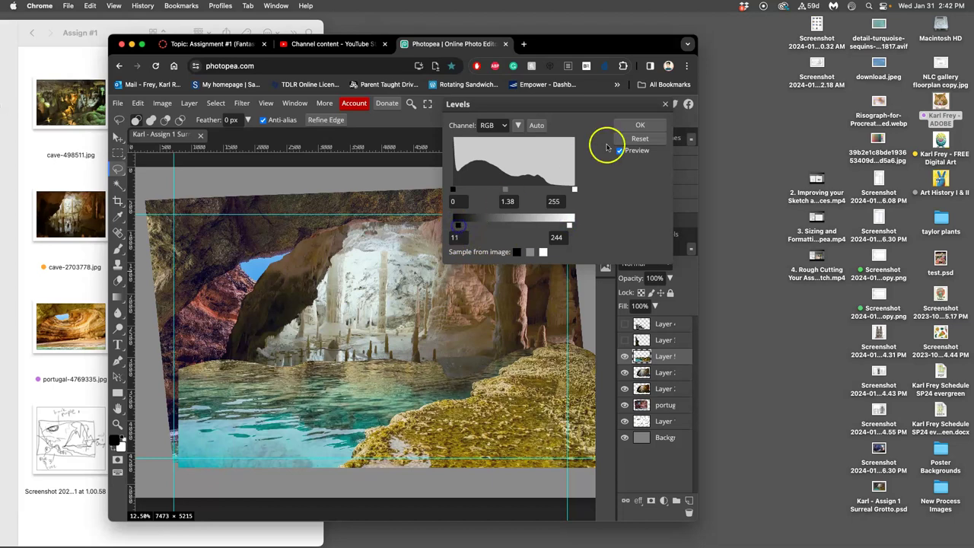
click(644, 126)
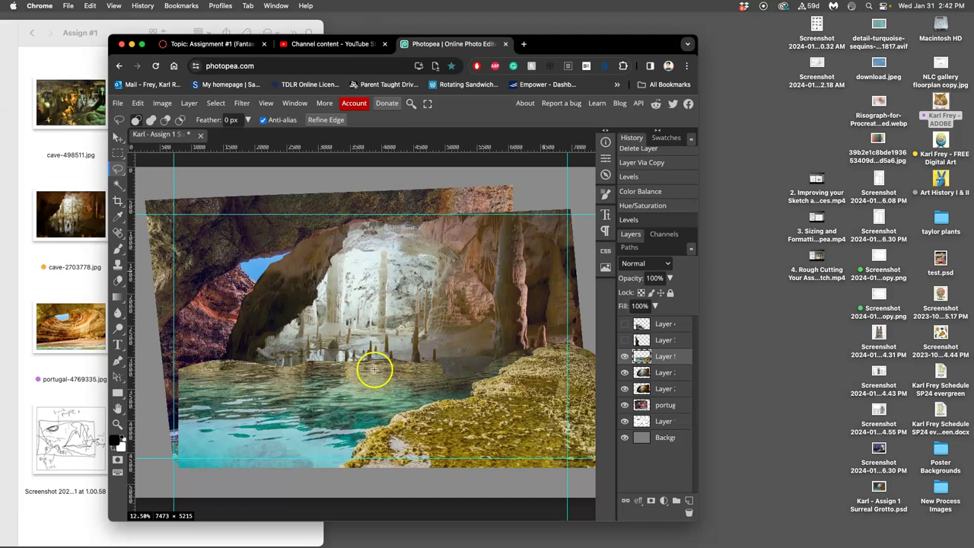
In Color Balance, tint the water's midtones cooler and greener
click(162, 103)
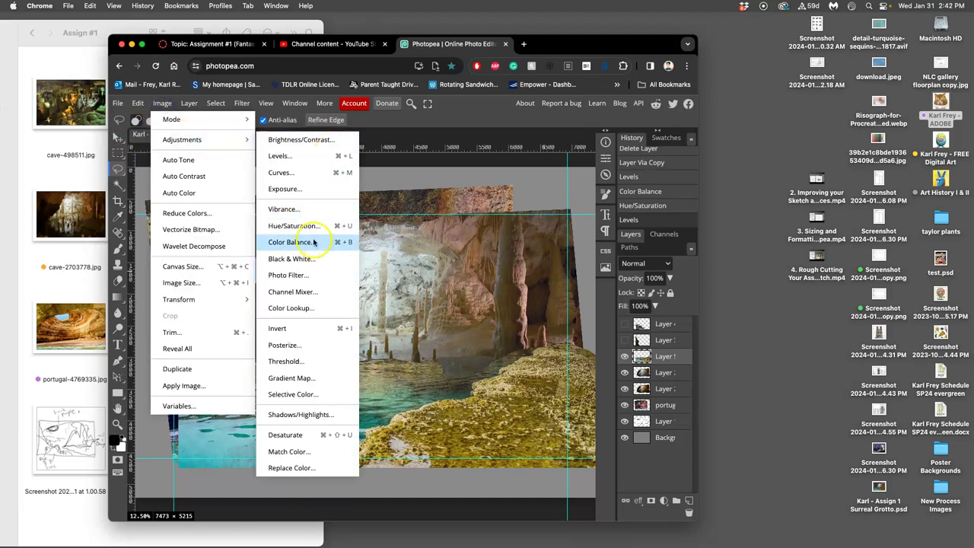
click(314, 240)
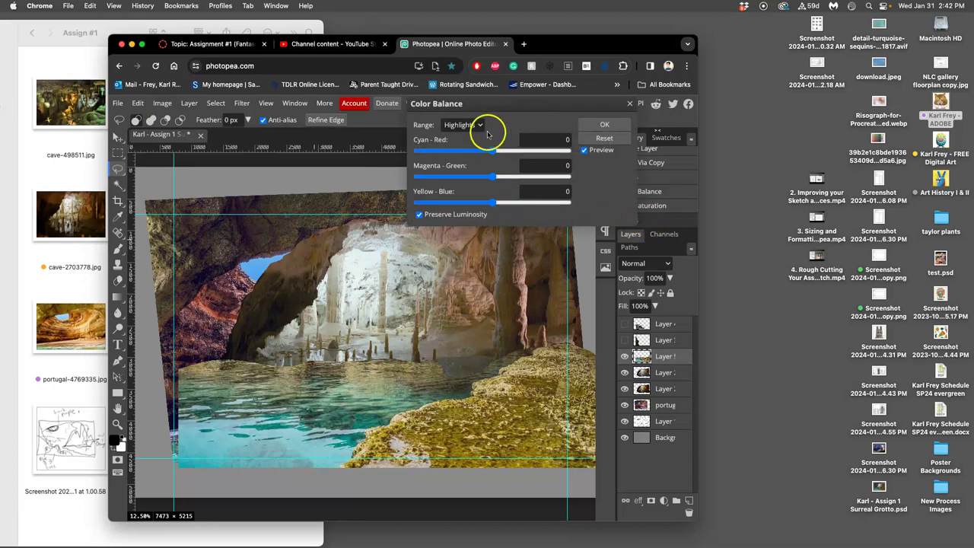
click(464, 125)
click(470, 115)
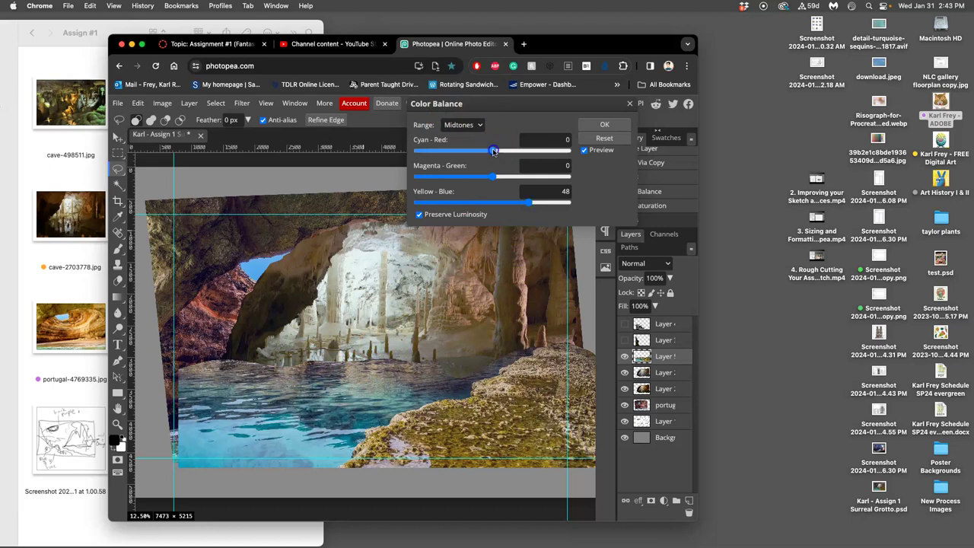
drag(495, 175, 490, 177)
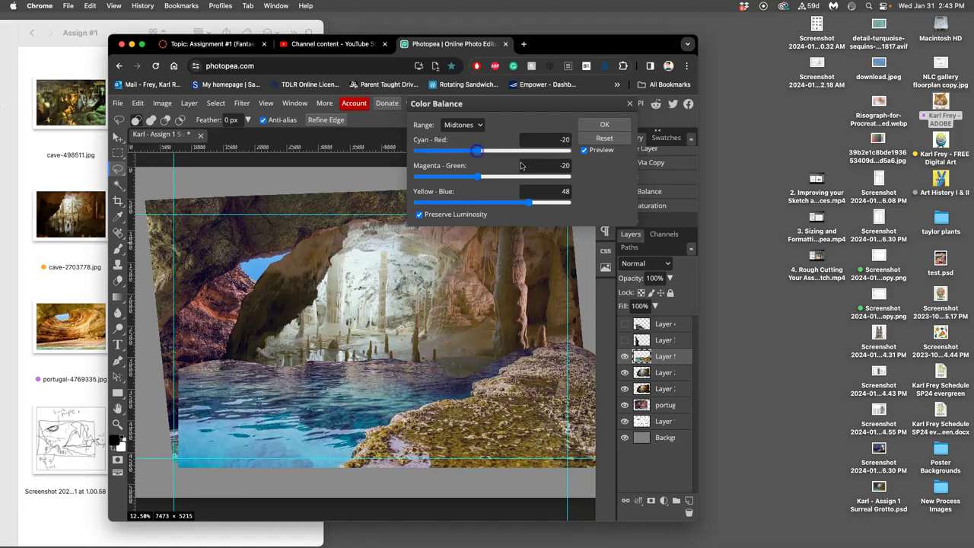
Shift the water's shadows slightly toward yellow and red
click(471, 127)
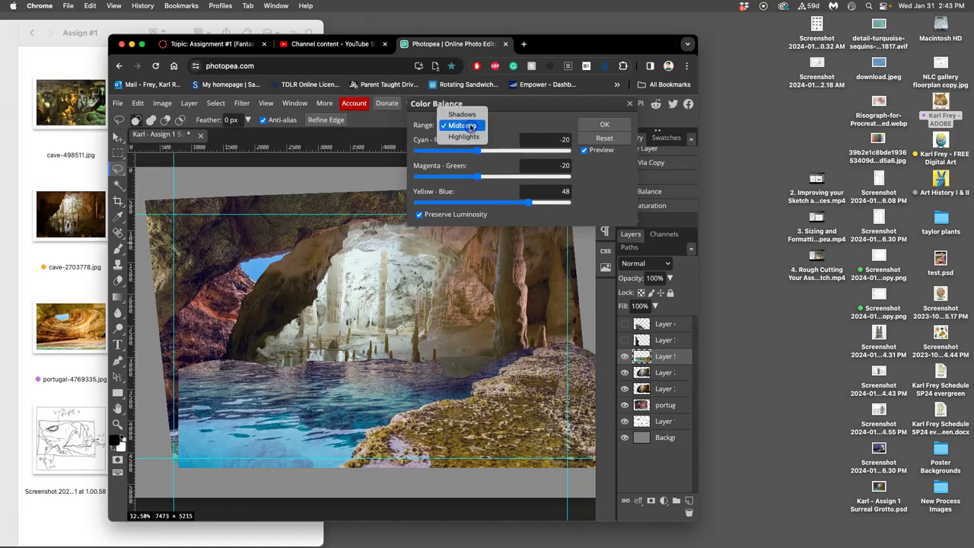
click(461, 114)
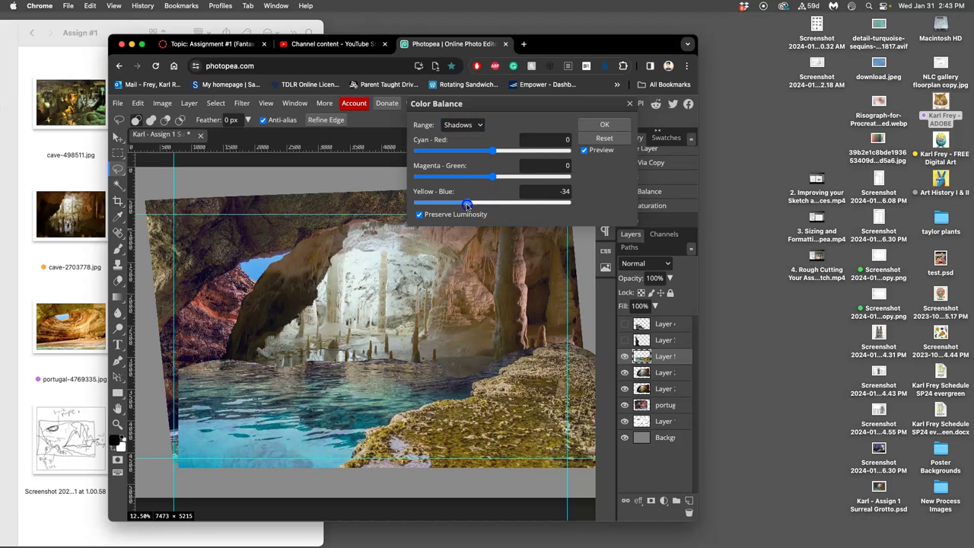
drag(470, 205, 474, 204)
drag(494, 150, 509, 155)
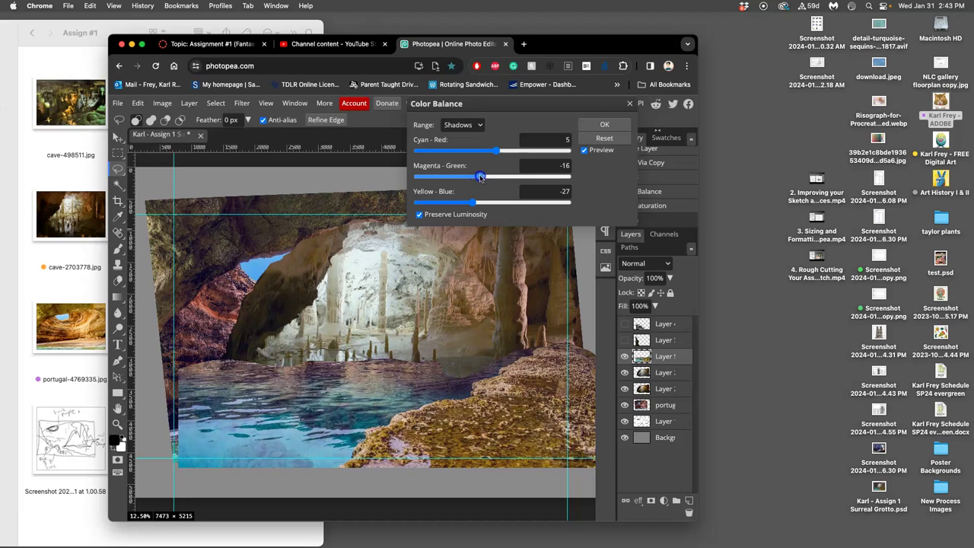
Push the highlights toward cyan and blue, then apply the Color Balance
click(462, 125)
click(468, 148)
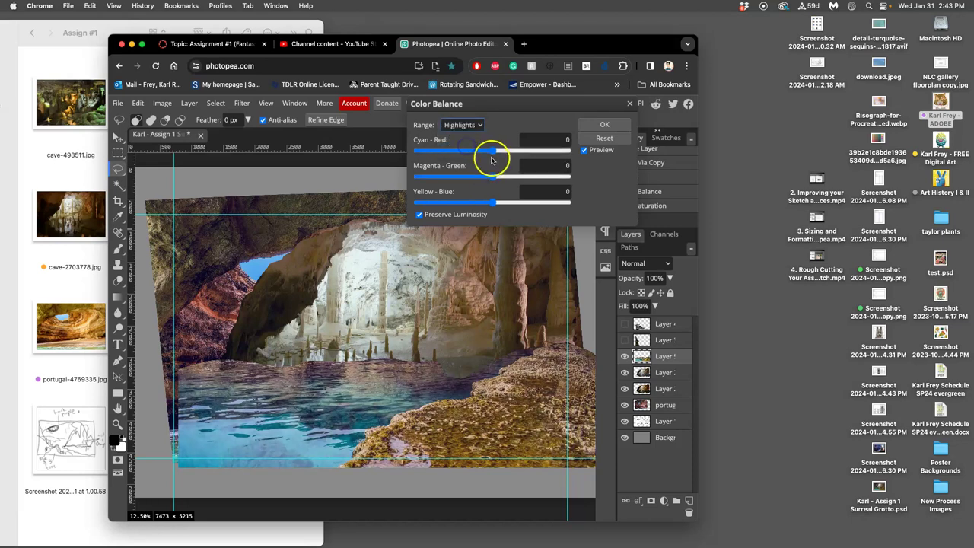
drag(491, 159, 483, 151)
drag(493, 201, 498, 204)
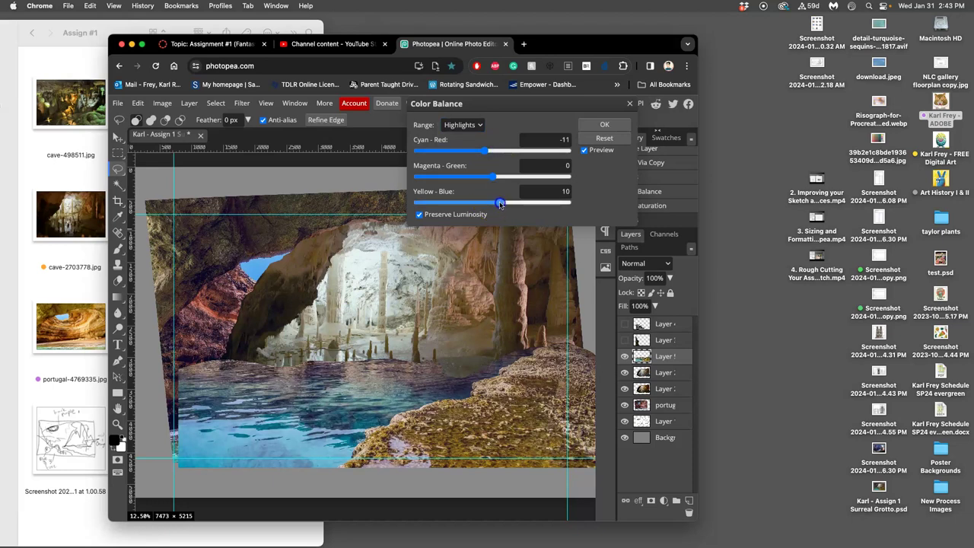
drag(499, 204, 493, 176)
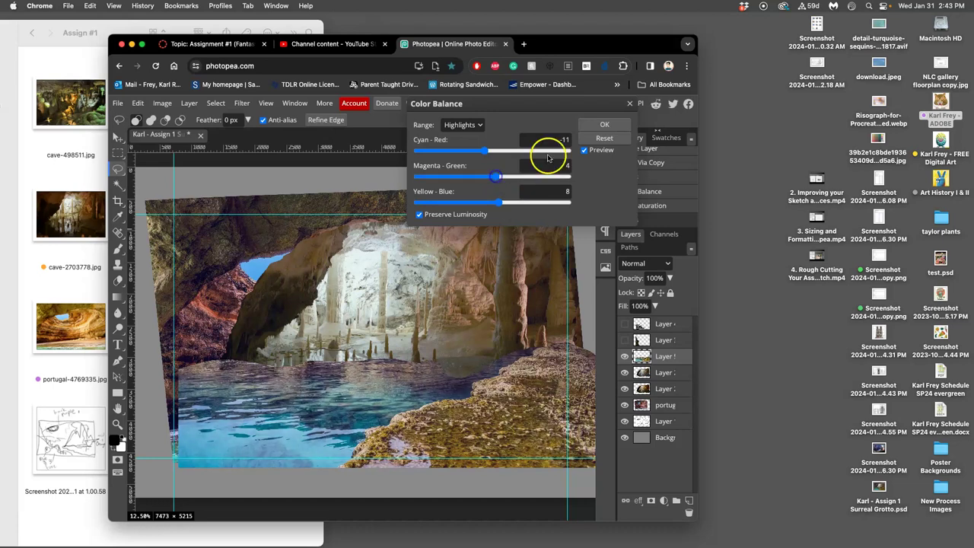
click(603, 123)
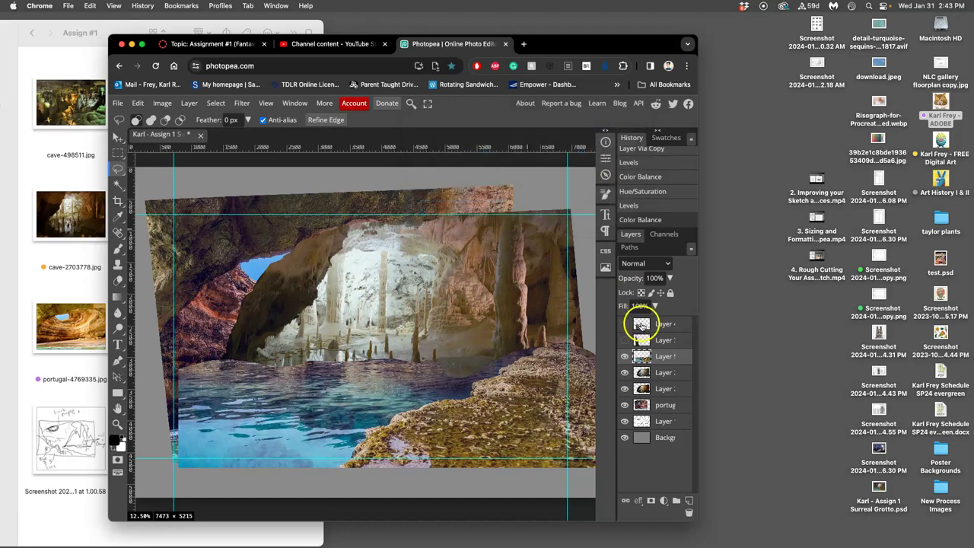
click(635, 194)
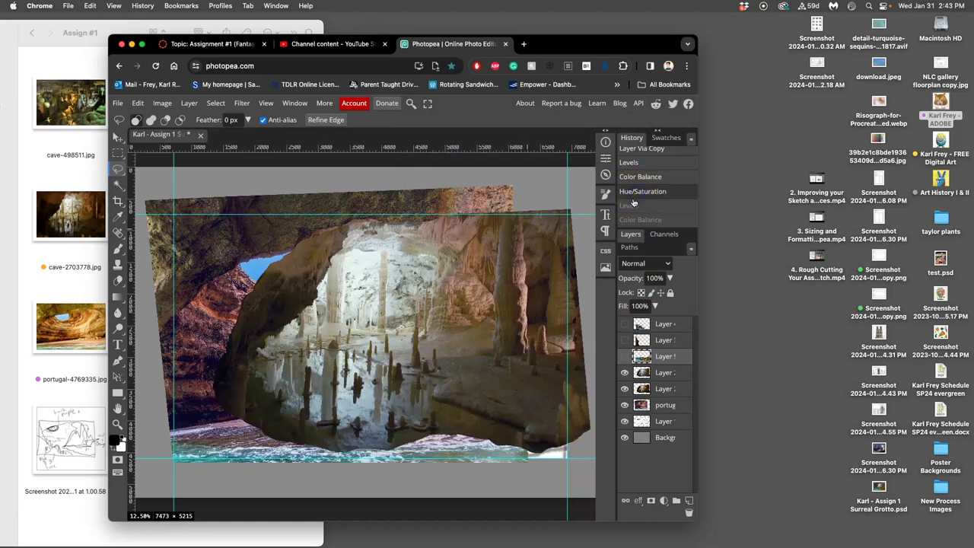
click(633, 205)
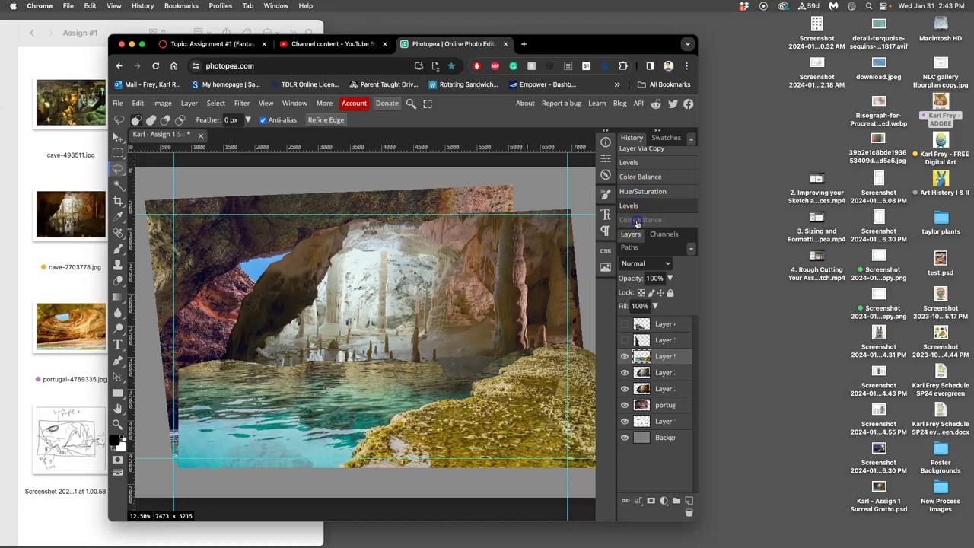
click(637, 220)
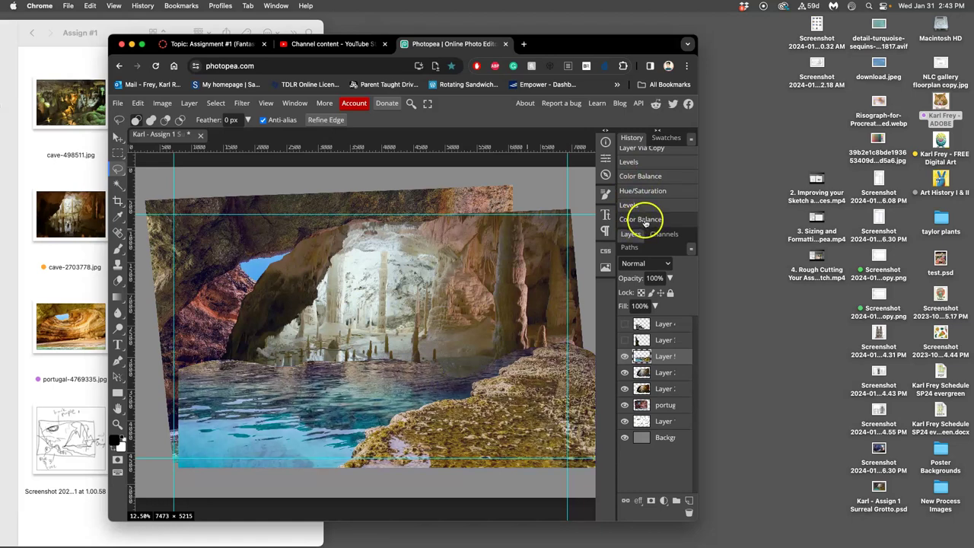
click(639, 207)
click(642, 220)
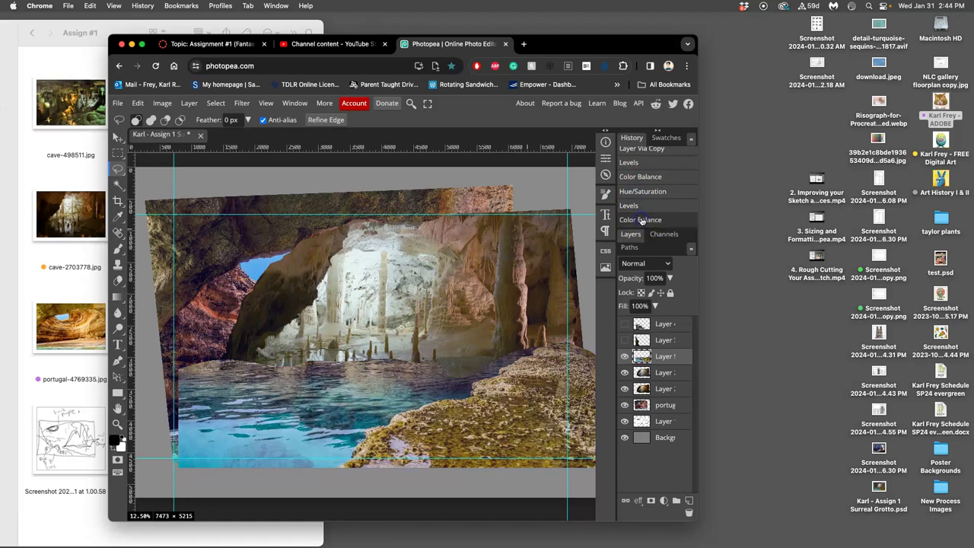
click(625, 356)
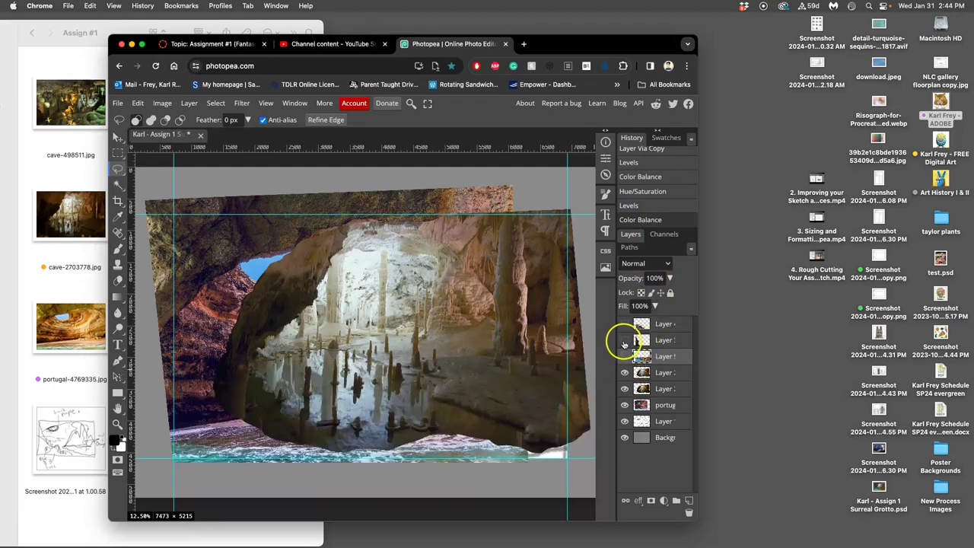
click(625, 356)
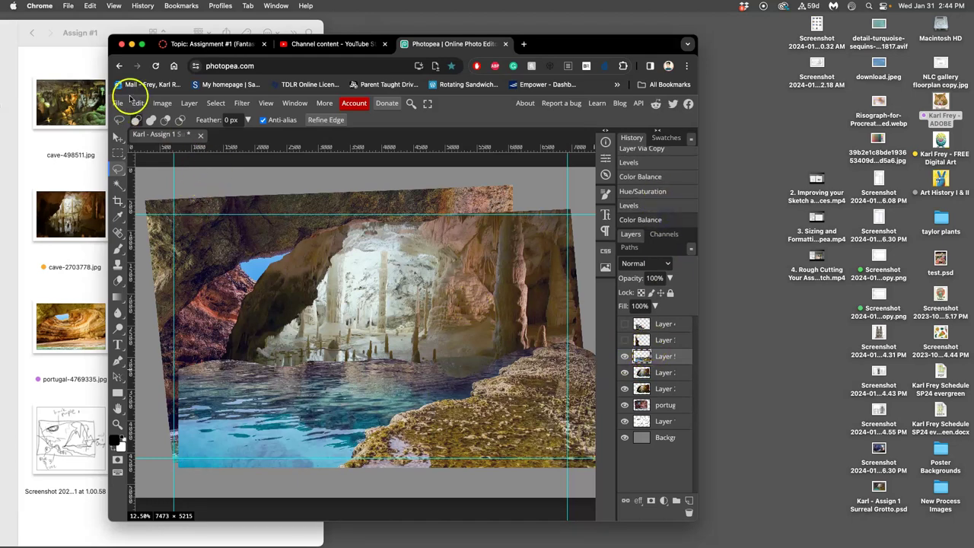
Save, then show the jagged foreground rock behind the tall left pillar and hide the pillar
click(122, 102)
click(133, 205)
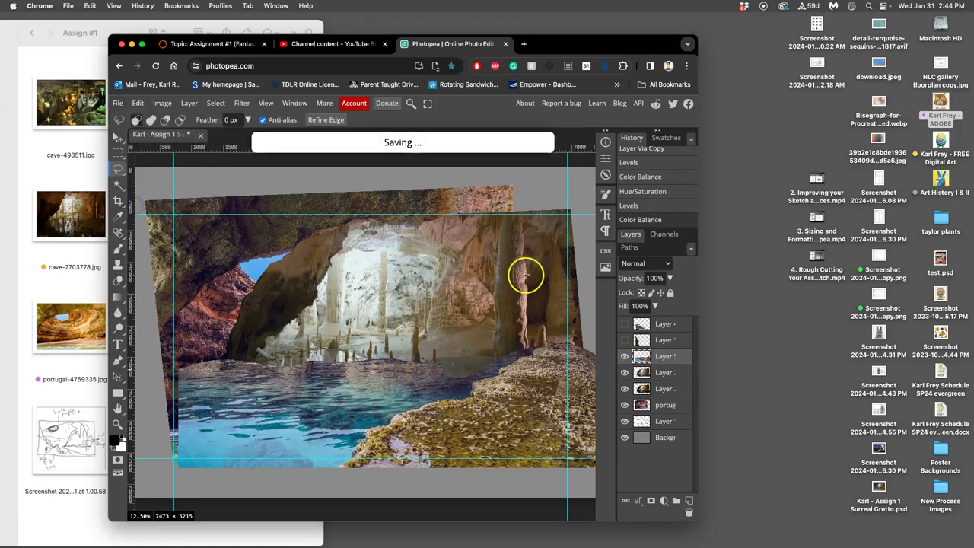
click(625, 340)
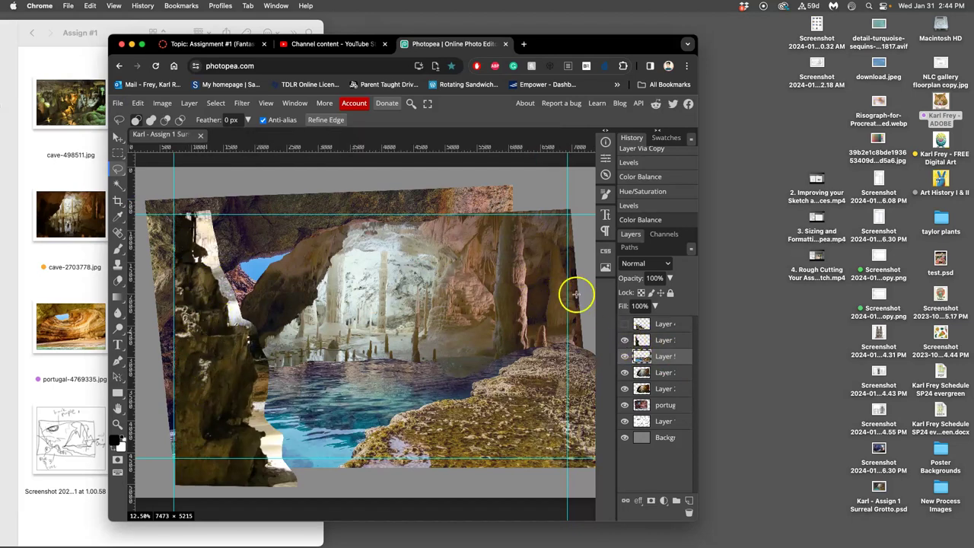
click(625, 324)
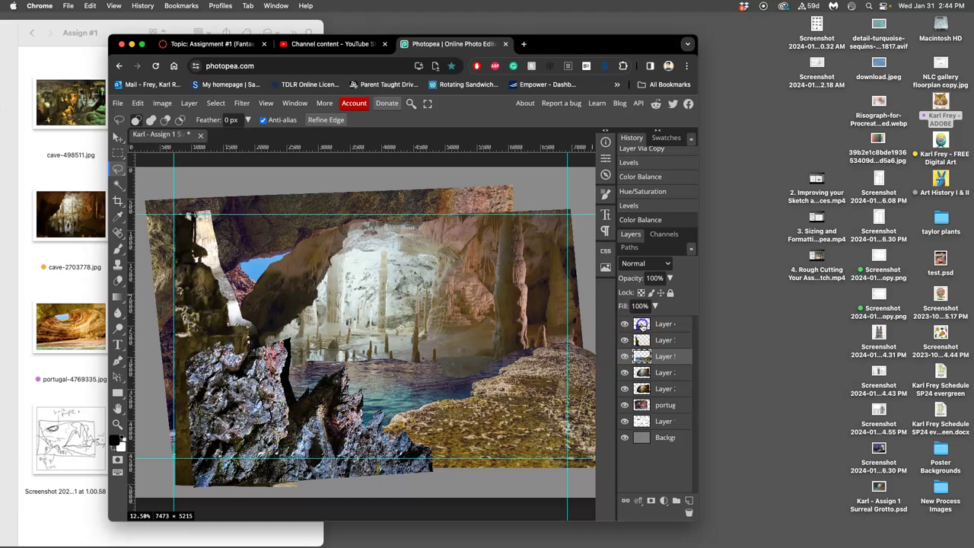
drag(641, 325, 642, 340)
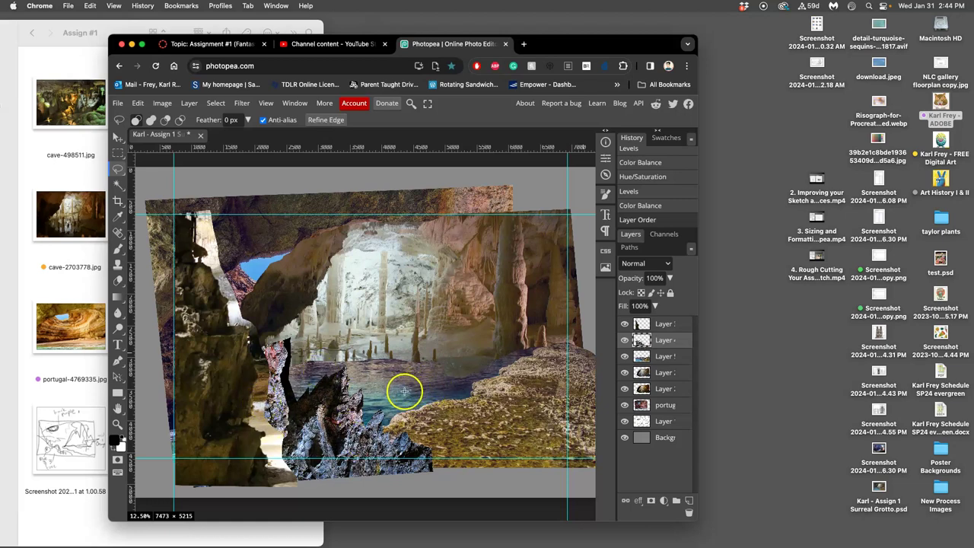
click(624, 324)
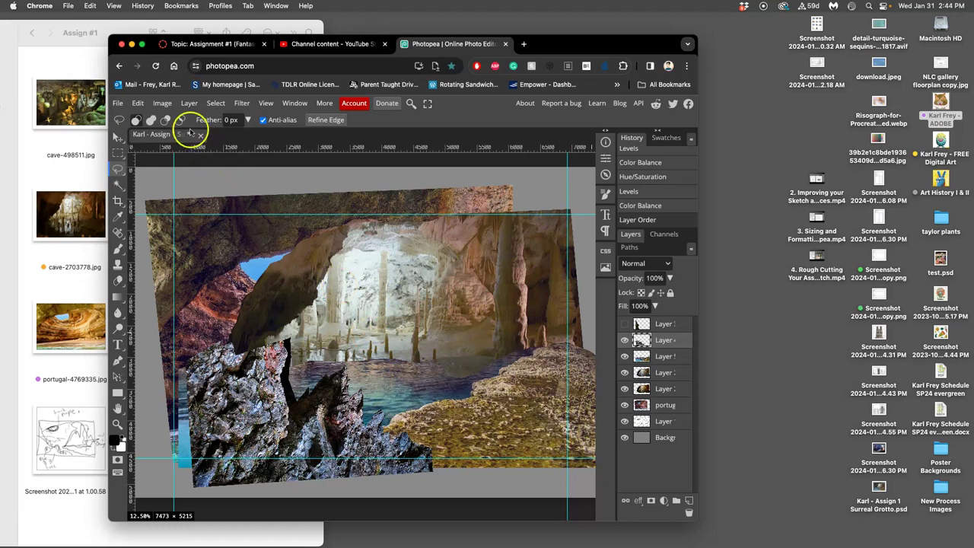
Preview Levels on the jagged rock with midtones 1.22 and output black at 9
click(163, 105)
mouse_move(182, 139)
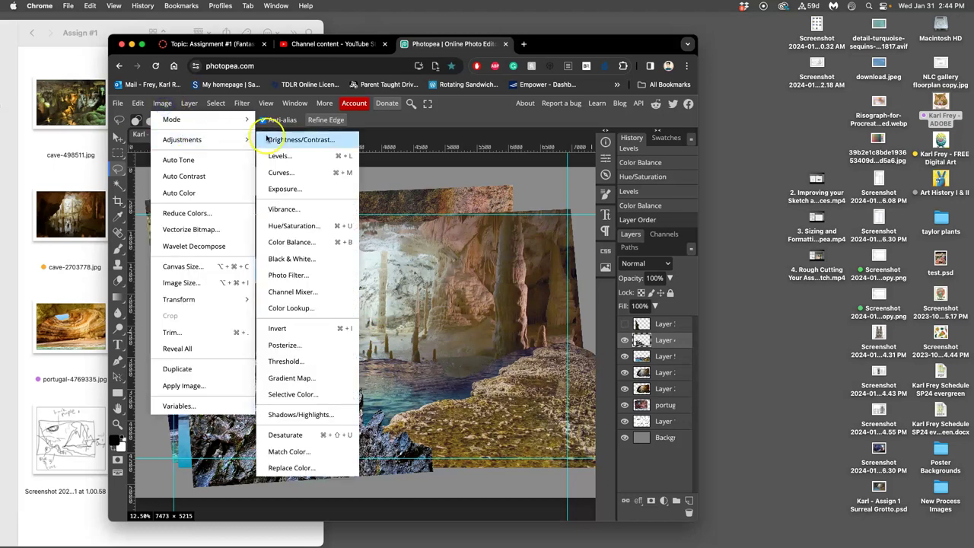
click(274, 155)
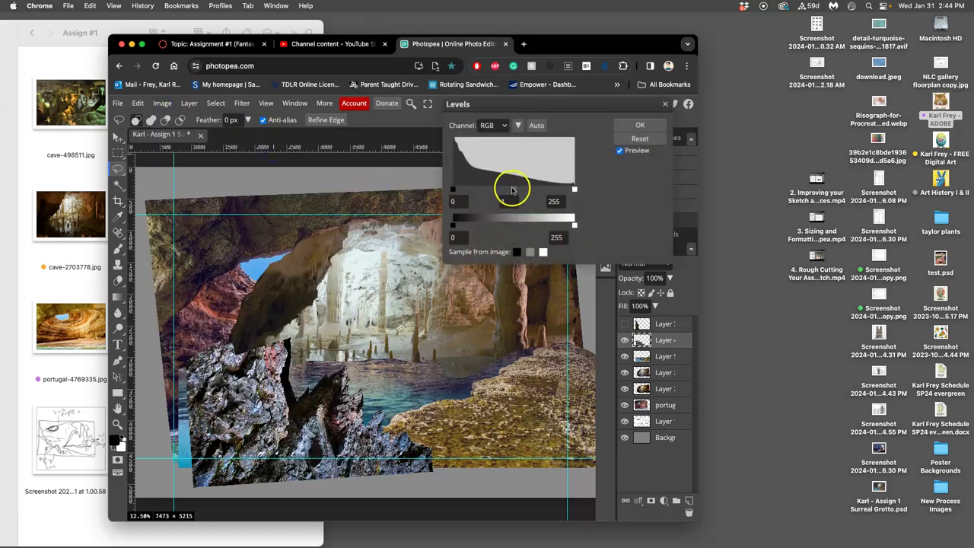
drag(513, 190, 502, 189)
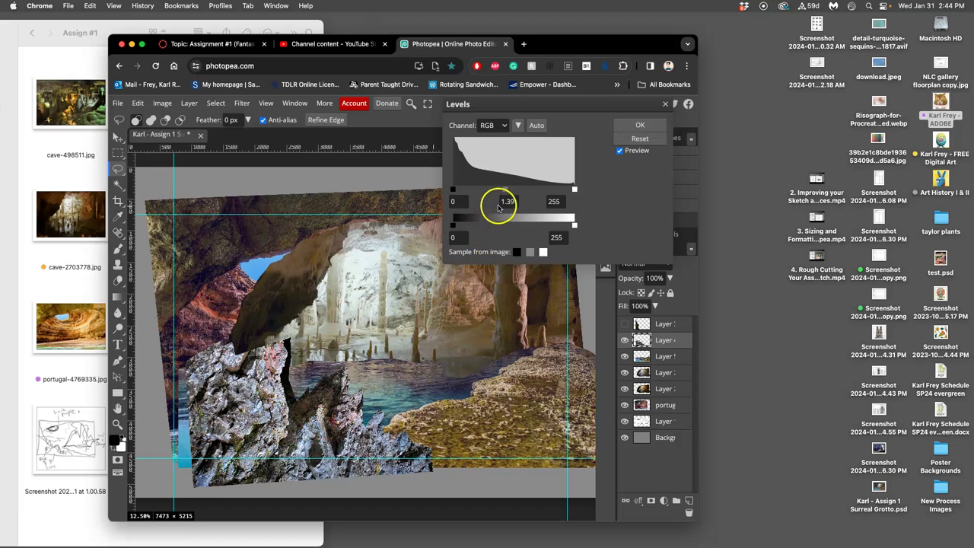
click(454, 225)
drag(454, 227, 459, 227)
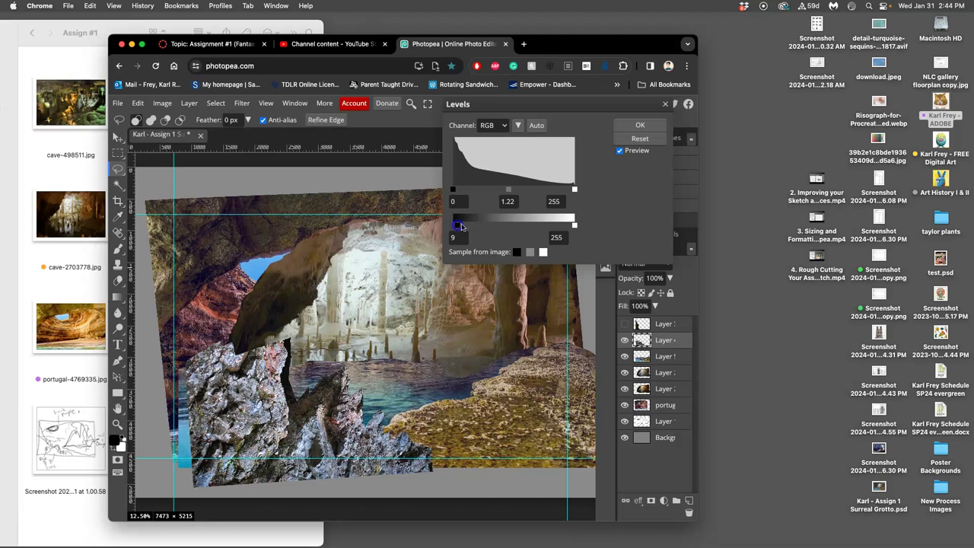
click(574, 226)
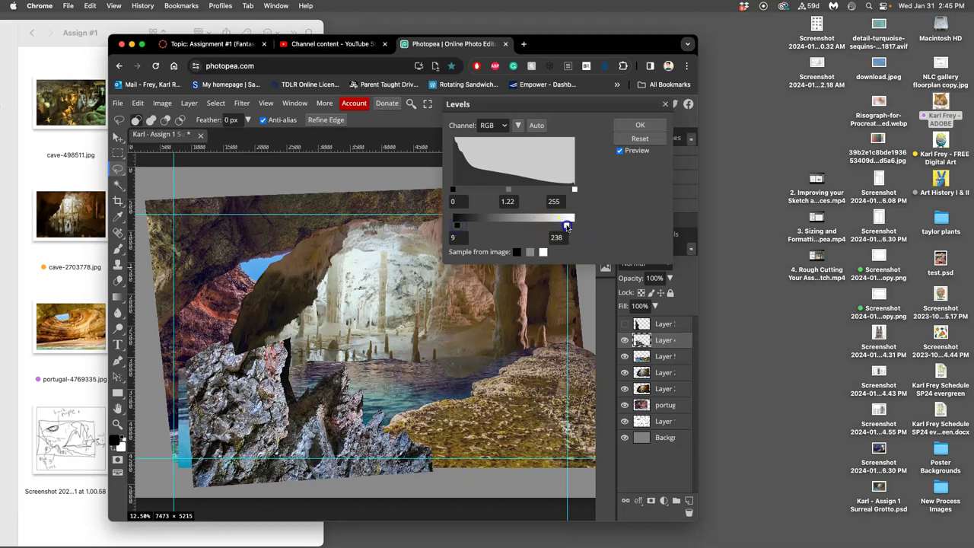